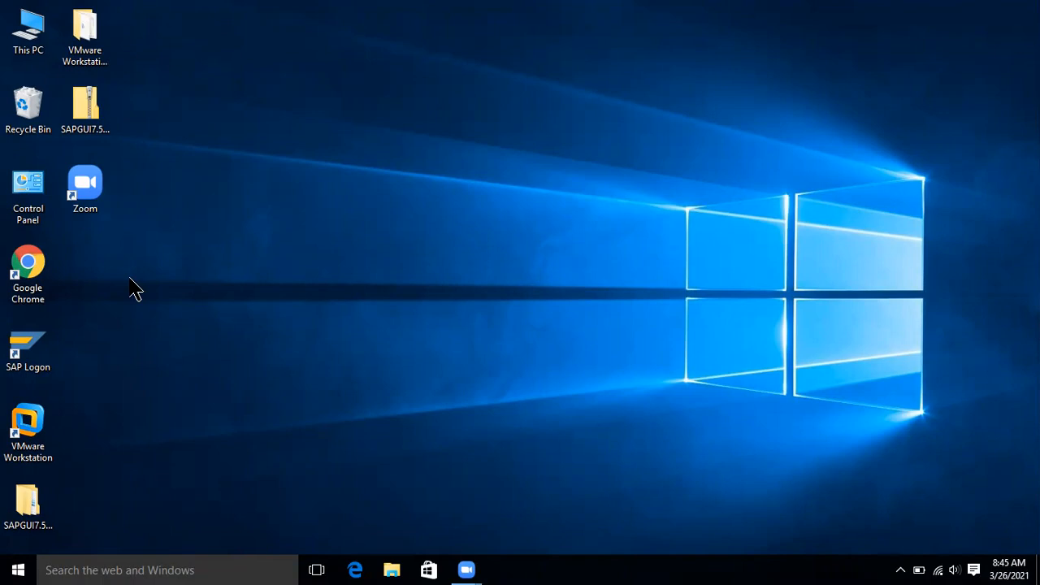
{"action": "right_click", "coordinate": [247, 73]}
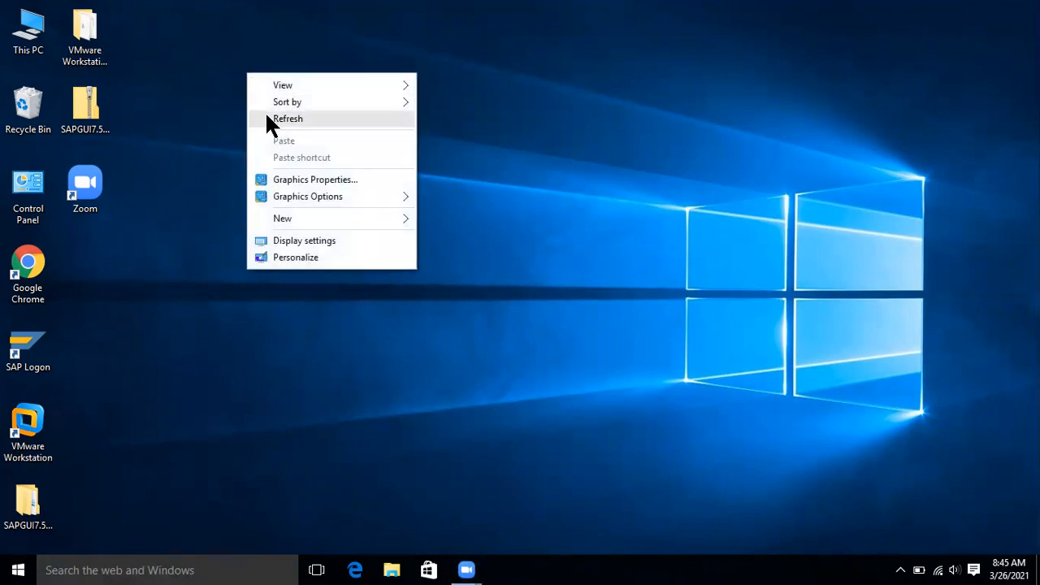
{"action": "left_click", "coordinate": [268, 119]}
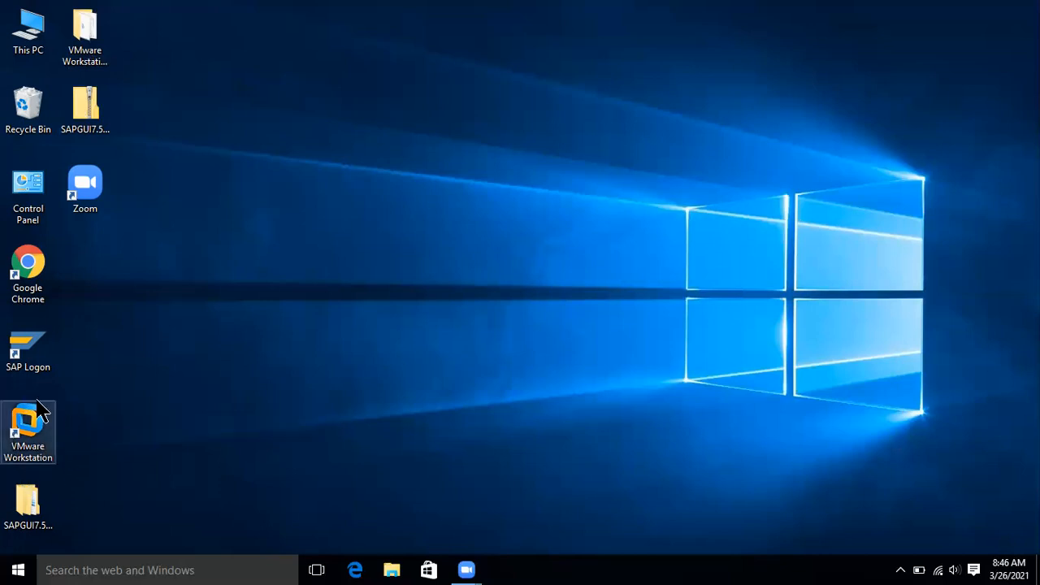
{"action": "double_click", "coordinate": [45, 452]}
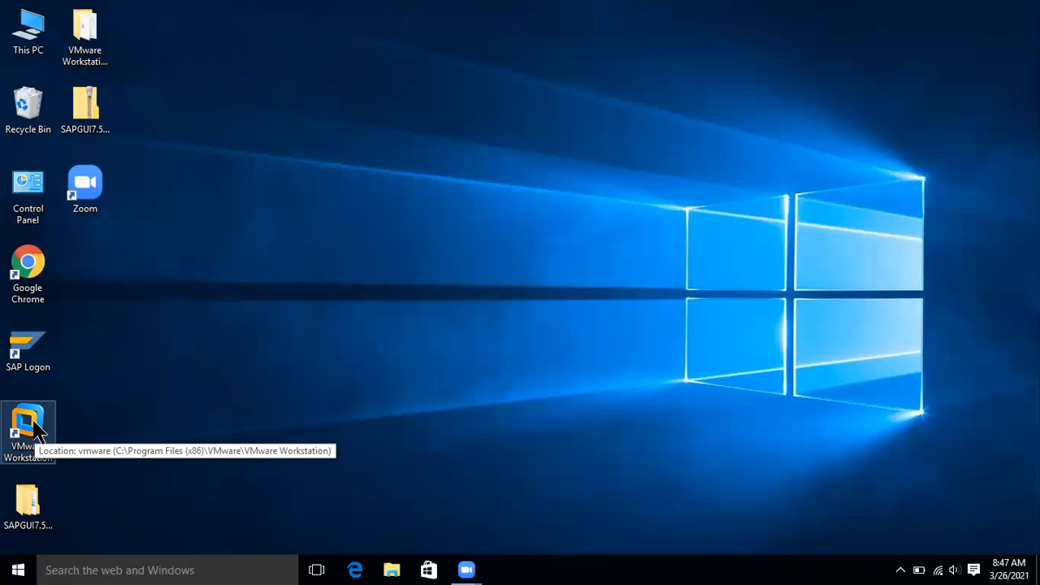
{"action": "right_click", "coordinate": [274, 210]}
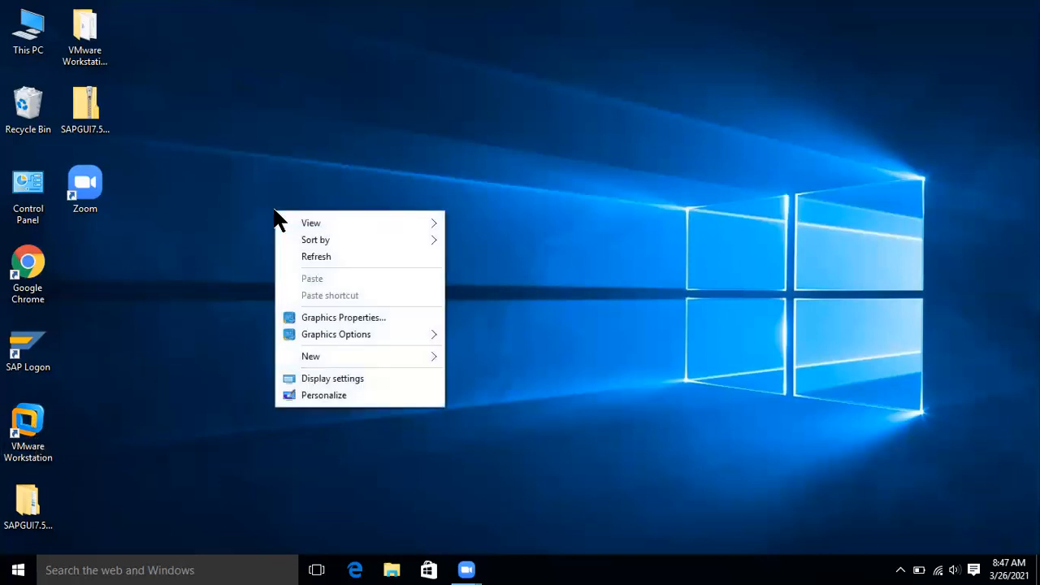
{"action": "left_click", "coordinate": [294, 252]}
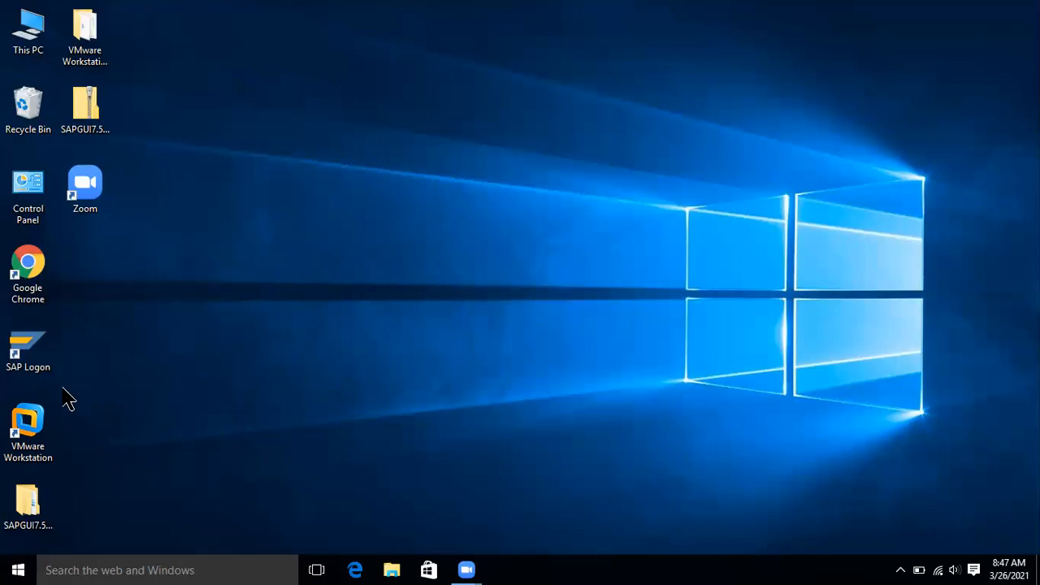
- Launch VMware Workstation and power on the Windows Server 2003 Standard Edition virtual machine
{"action": "right_click", "coordinate": [24, 425]}
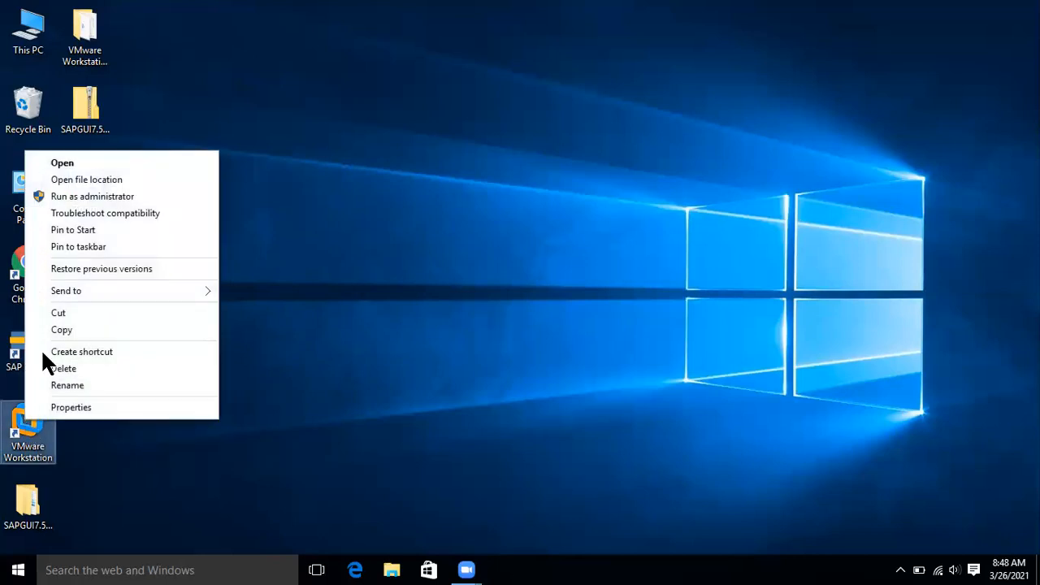
{"action": "left_click", "coordinate": [96, 165]}
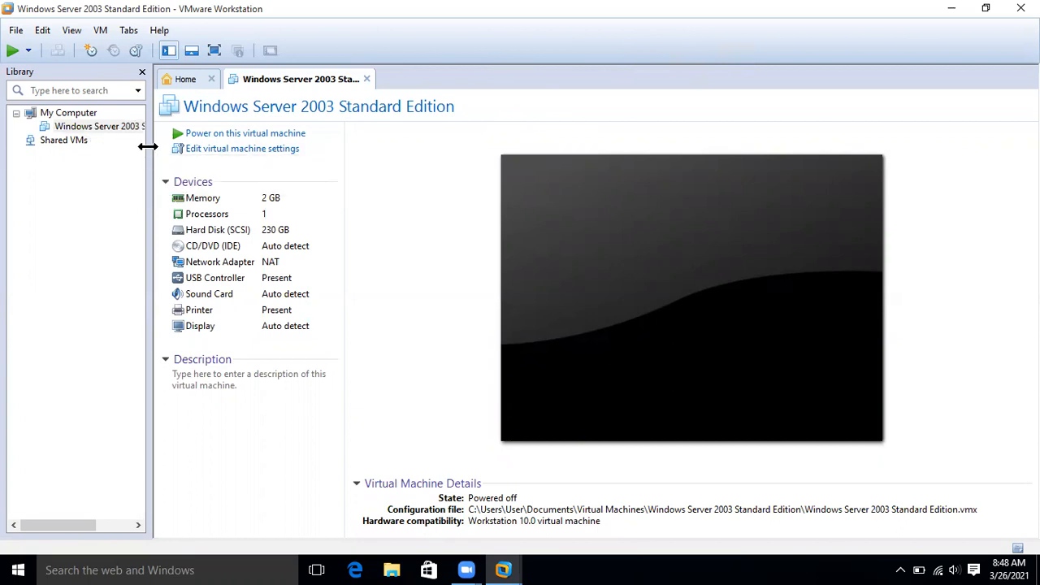
{"action": "left_click_drag", "start_coordinate": [148, 147], "coordinate": [231, 151]}
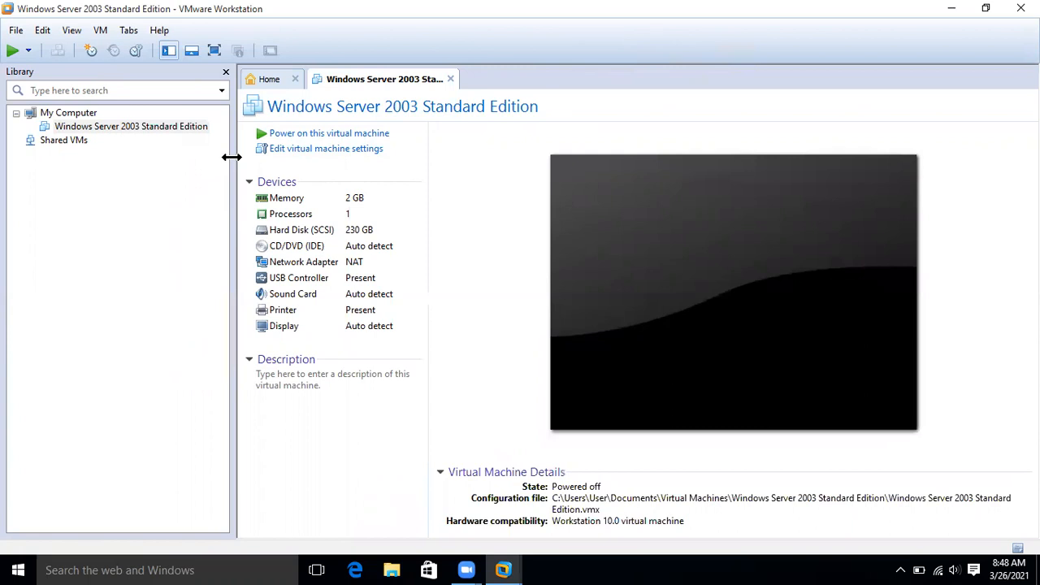
{"action": "left_click", "coordinate": [143, 127]}
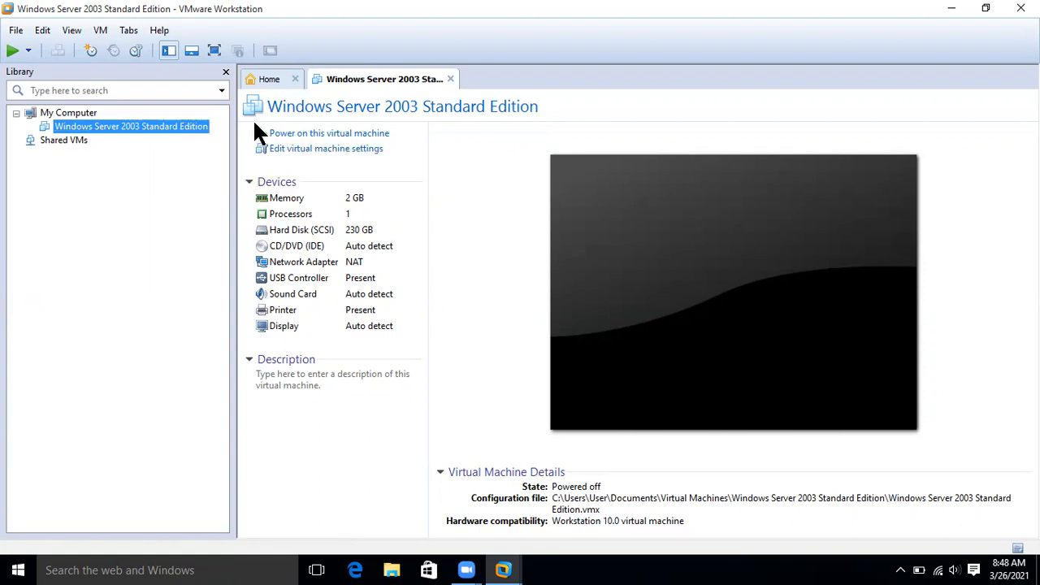
{"action": "left_click", "coordinate": [307, 135]}
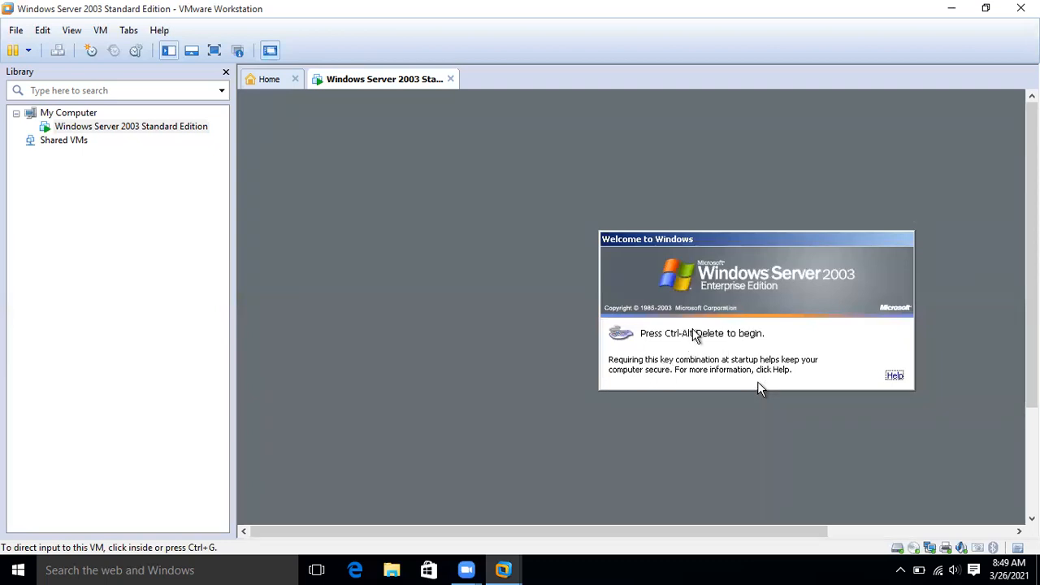
- Log on to the virtual machine as Administrator with the account password and dismiss the Found New Hardware wizards
{"action": "left_click", "coordinate": [758, 381]}
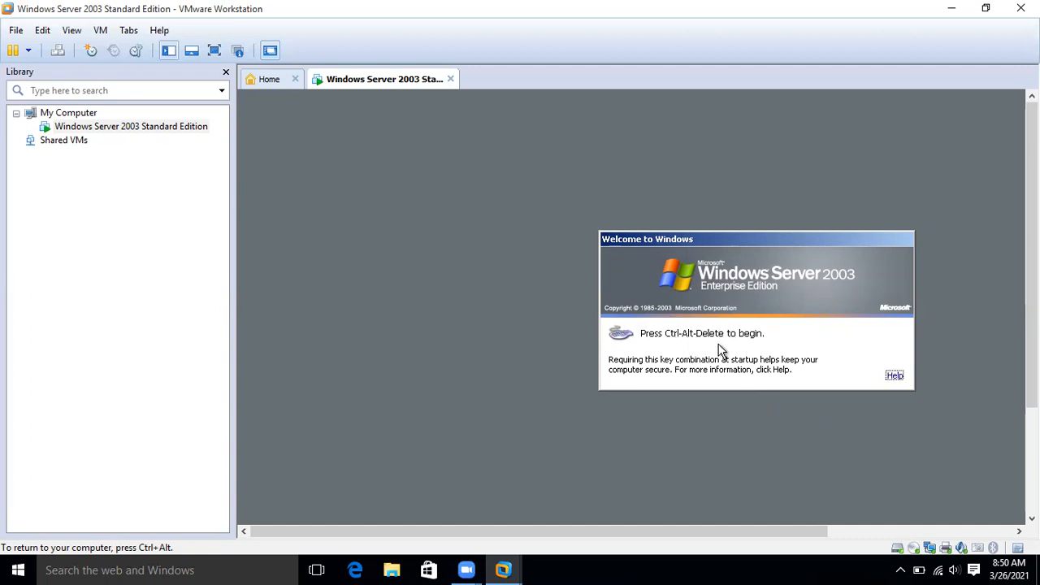
{"action": "key", "text": "ctrl+alt+Delete"}
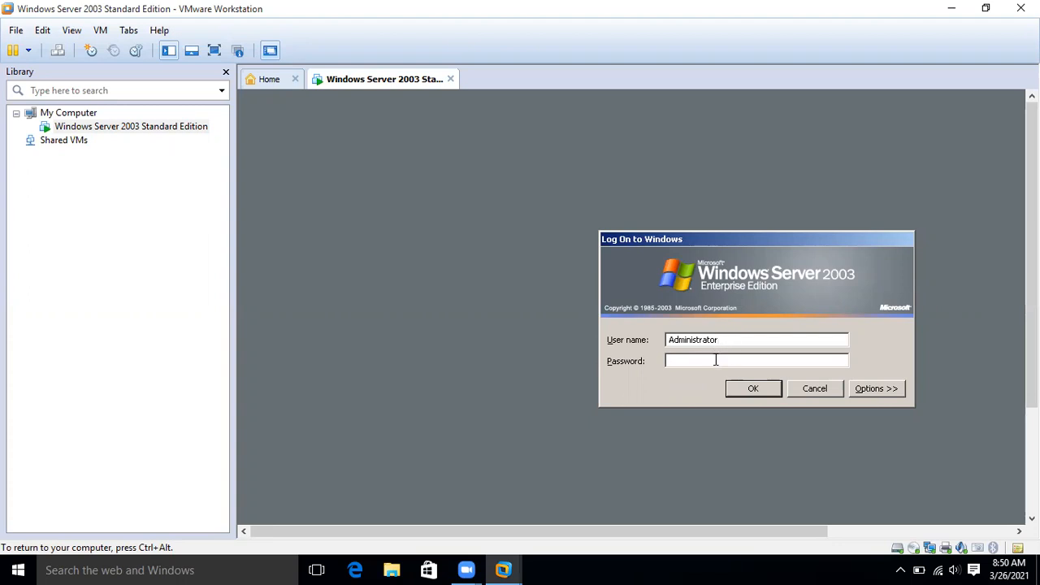
{"action": "left_click", "coordinate": [716, 360]}
{"action": "type", "text": "••••••••"}
{"action": "left_click", "coordinate": [743, 391]}
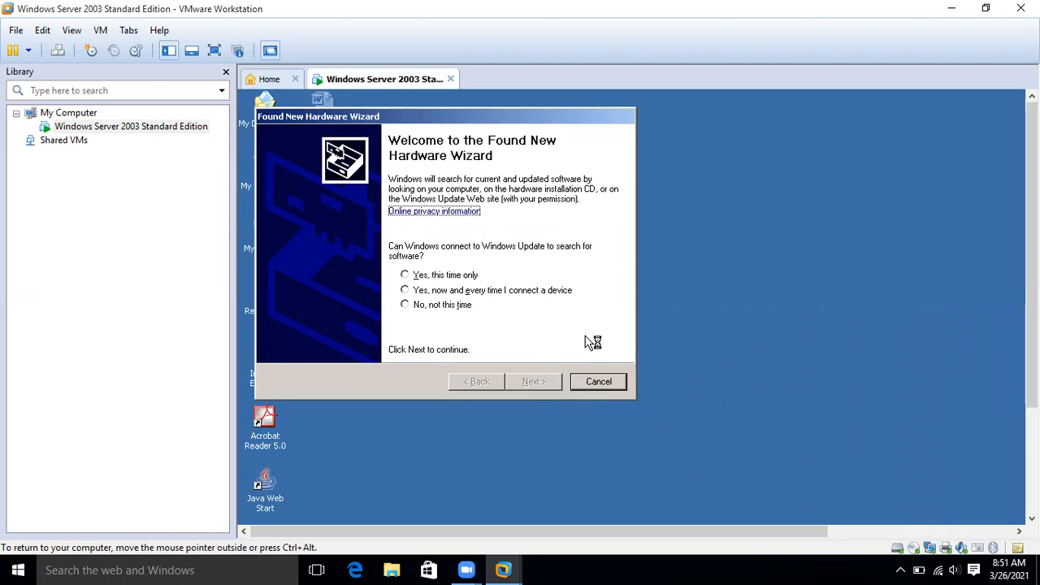
{"action": "left_click", "coordinate": [594, 382]}
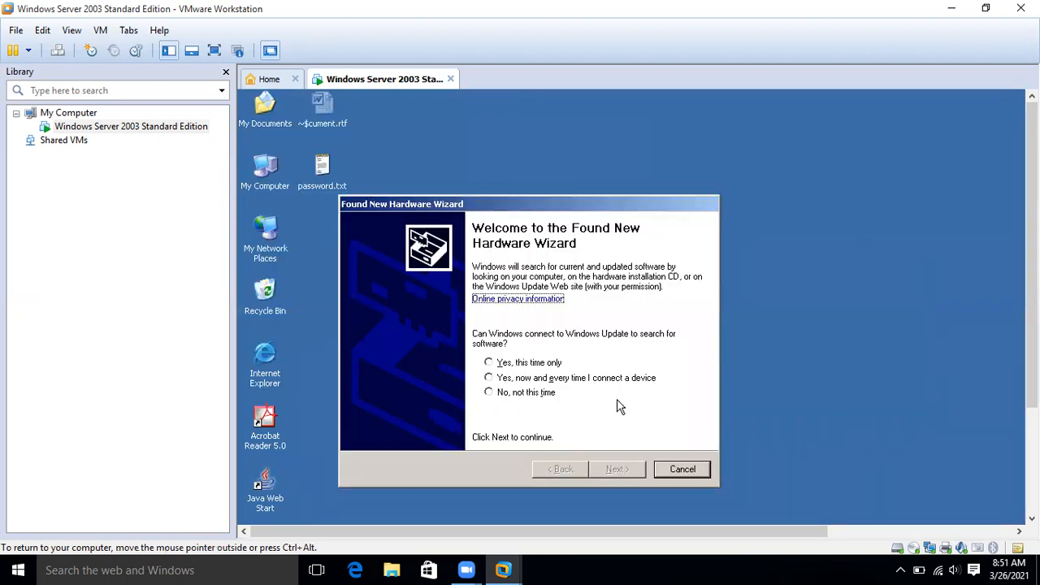
{"action": "left_click", "coordinate": [676, 470]}
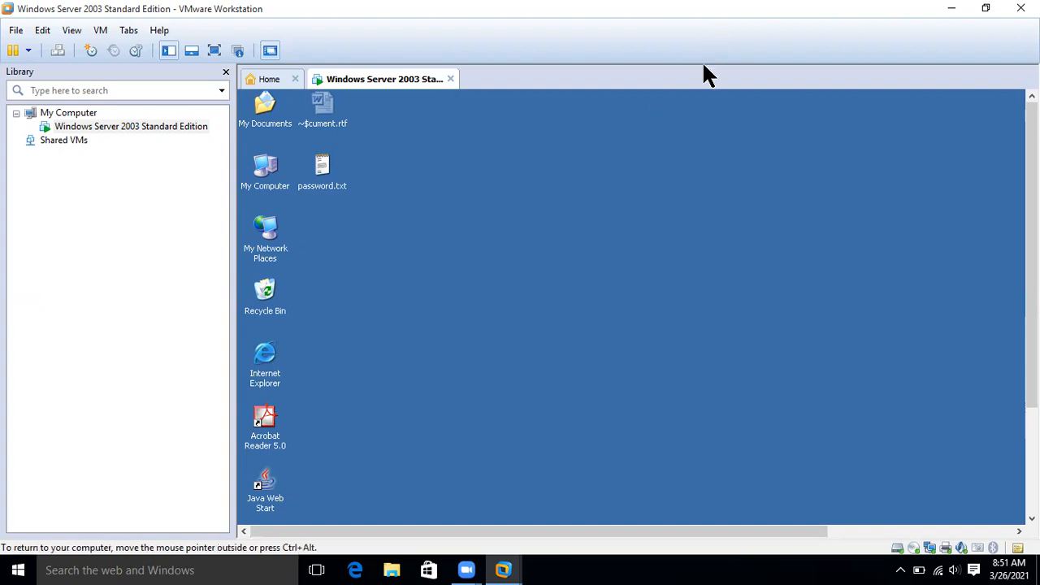
- Minimize VMware Workstation and restore the Windows Server 2003 virtual machine window
{"action": "left_click", "coordinate": [950, 10]}
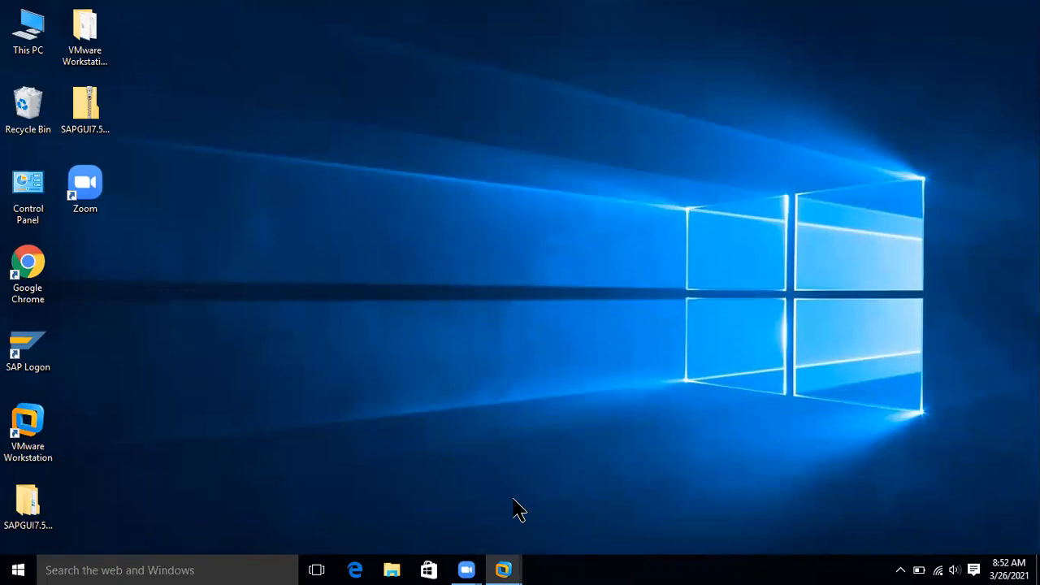
{"action": "mouse_move", "coordinate": [505, 572]}
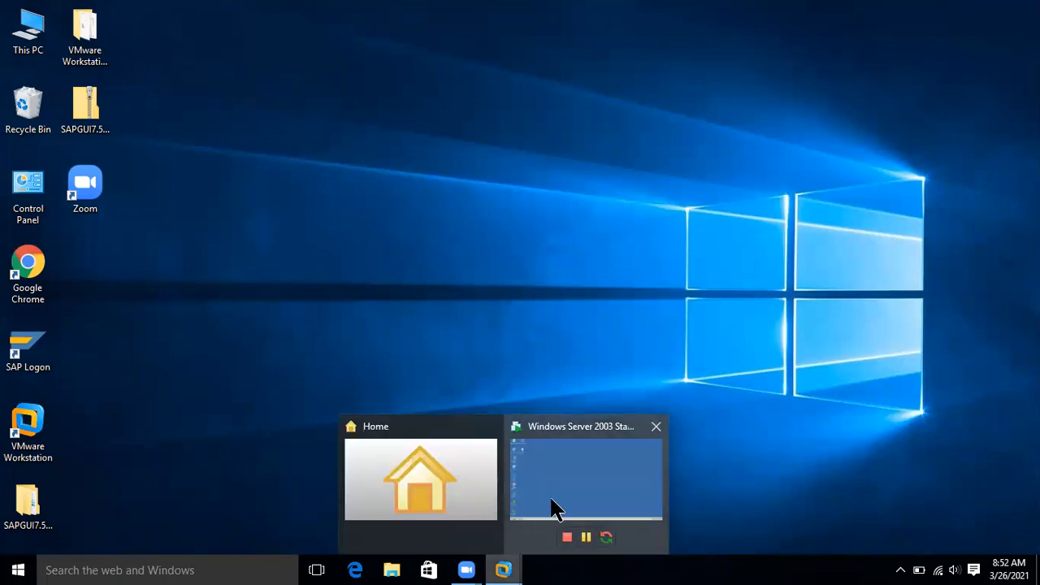
{"action": "left_click", "coordinate": [566, 496]}
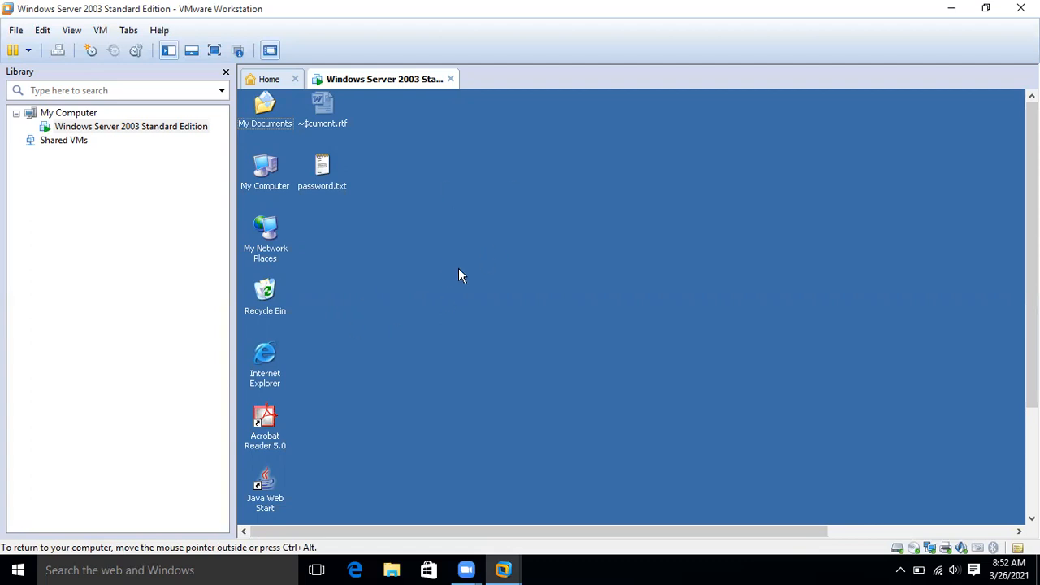
- Show the Windows Server 2003 virtual machine in full-screen mode
{"action": "key", "text": "ctrl+alt+Return"}
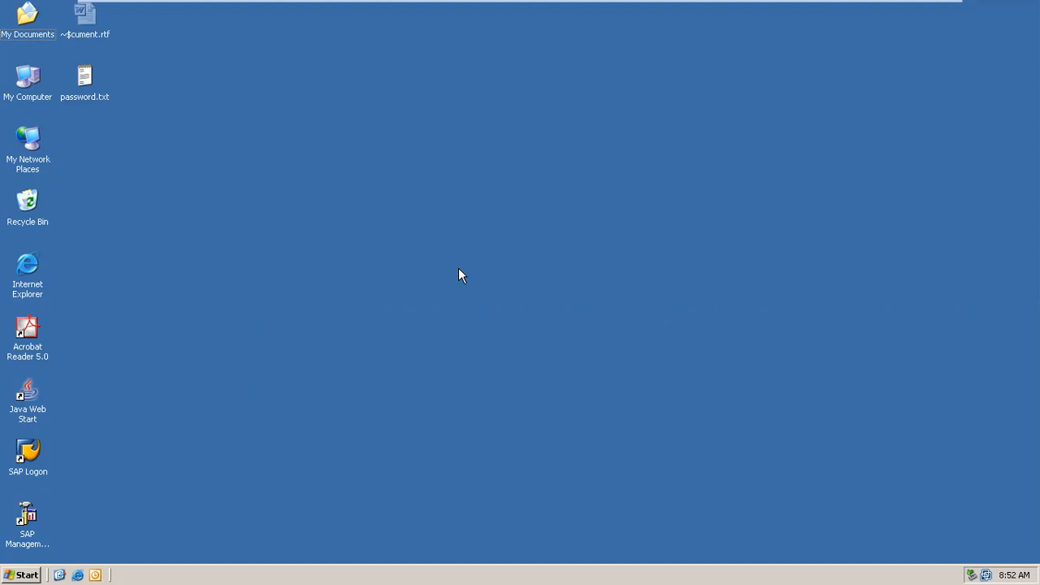
{"action": "key", "text": "ctrl+alt+Return"}
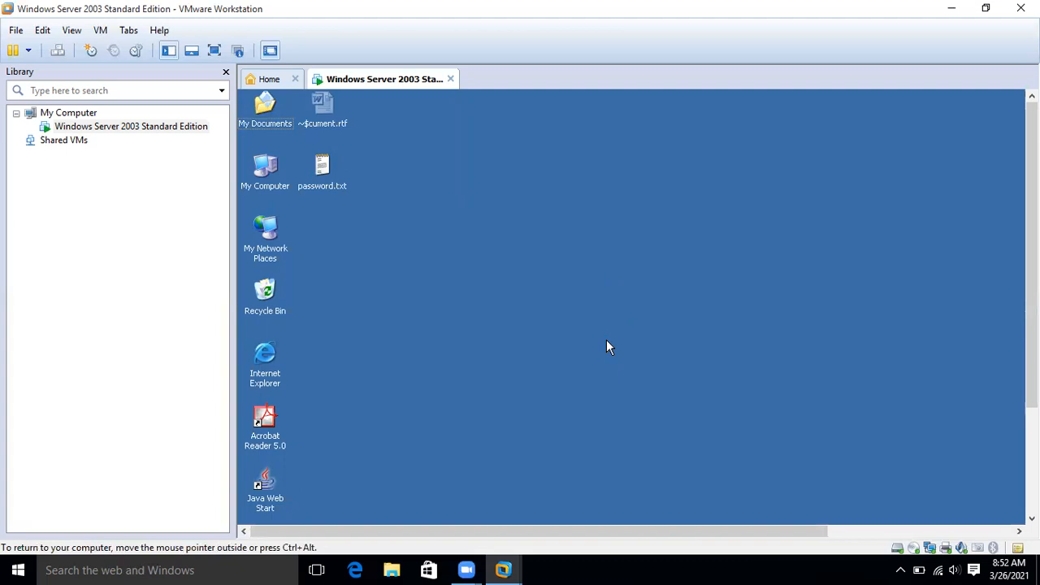
{"action": "key", "text": "ctrl+alt+Return"}
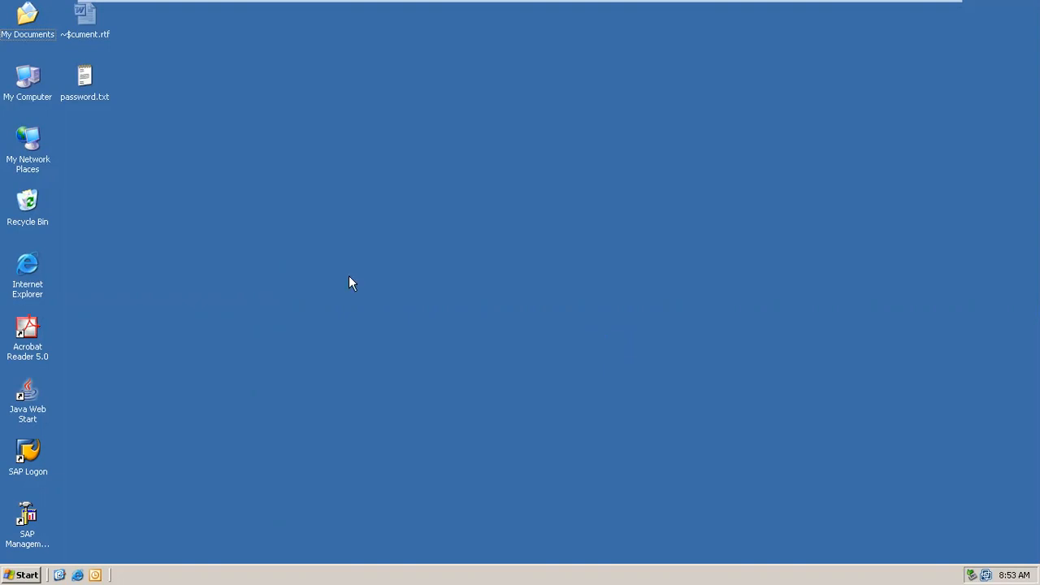
{"action": "right_click", "coordinate": [304, 174]}
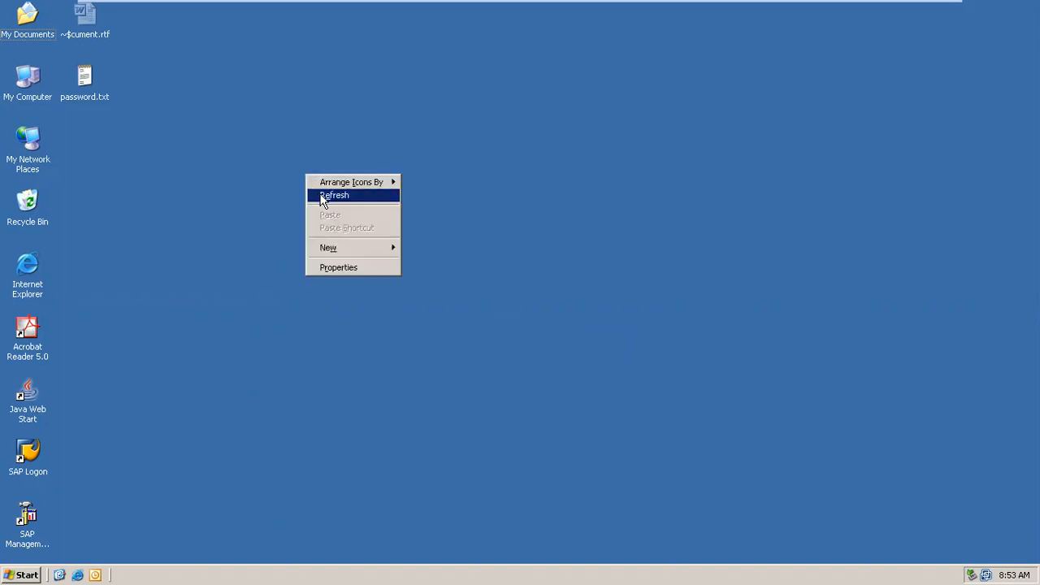
{"action": "left_click", "coordinate": [321, 196]}
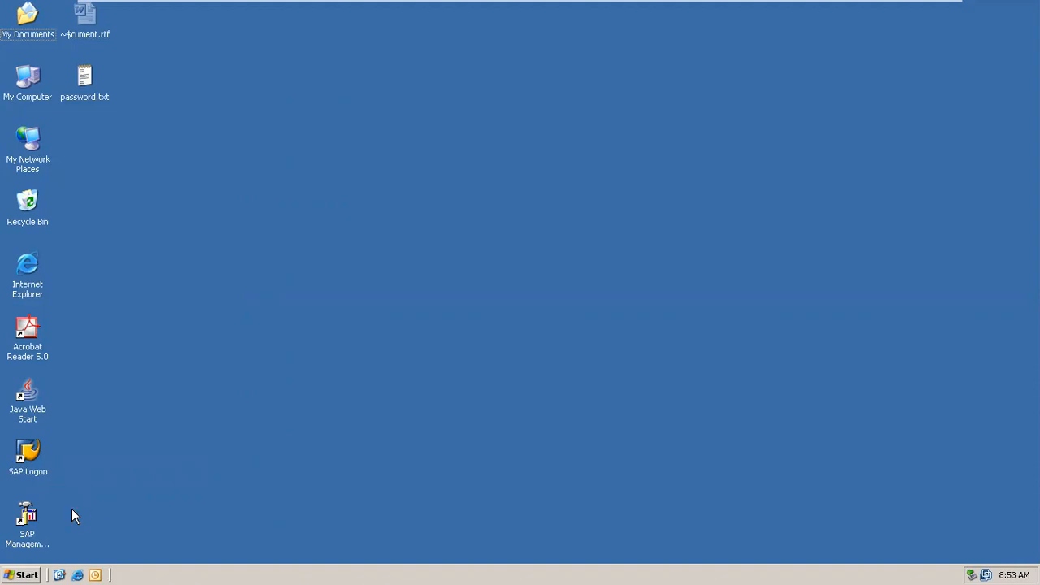
{"action": "right_click", "coordinate": [174, 329]}
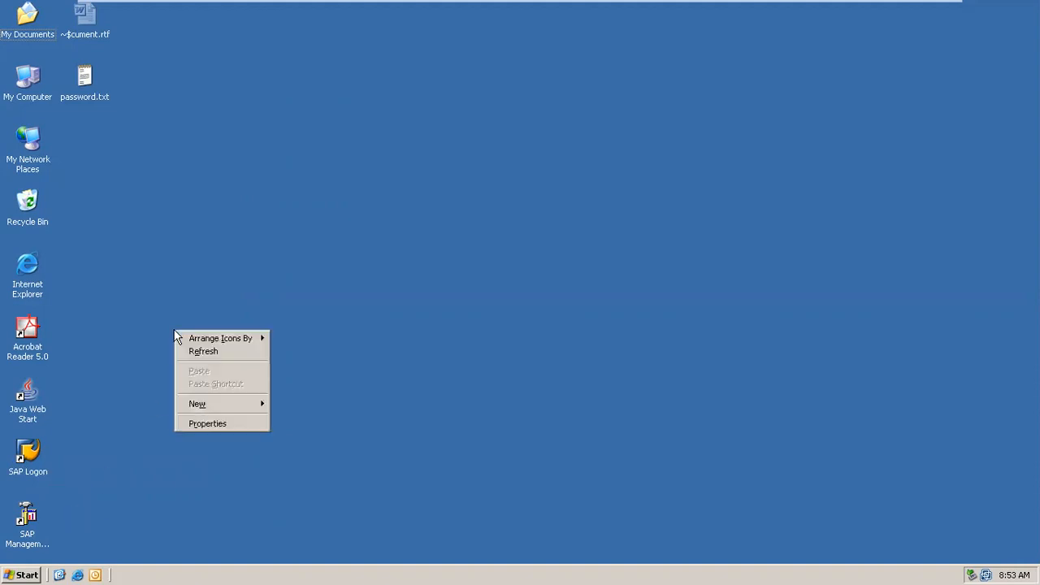
{"action": "left_click", "coordinate": [186, 350]}
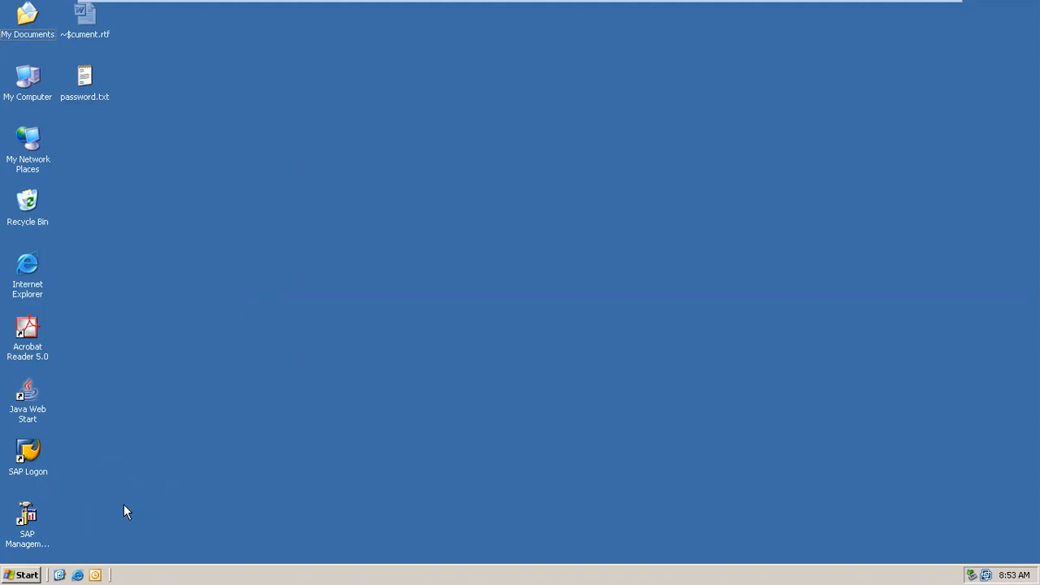
- Open the SAP Management Console from the virtual machine's desktop
{"action": "left_click", "coordinate": [32, 523]}
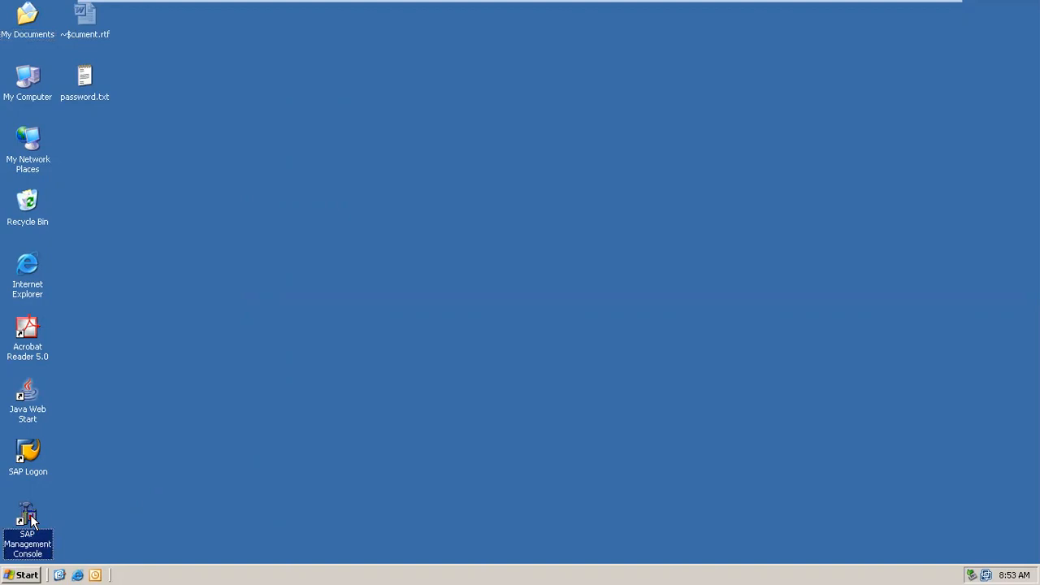
{"action": "right_click", "coordinate": [31, 515]}
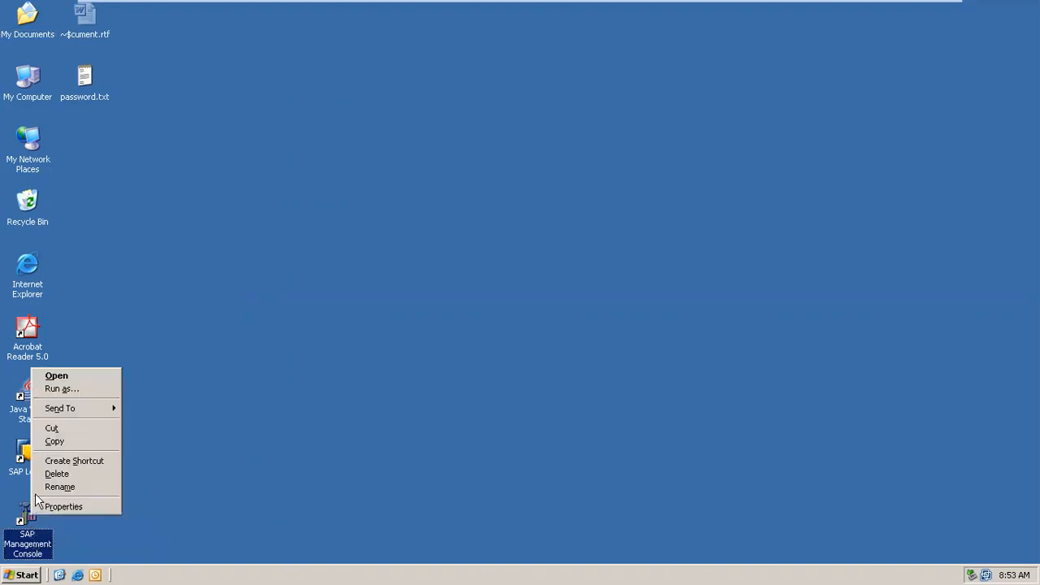
{"action": "left_click", "coordinate": [87, 379]}
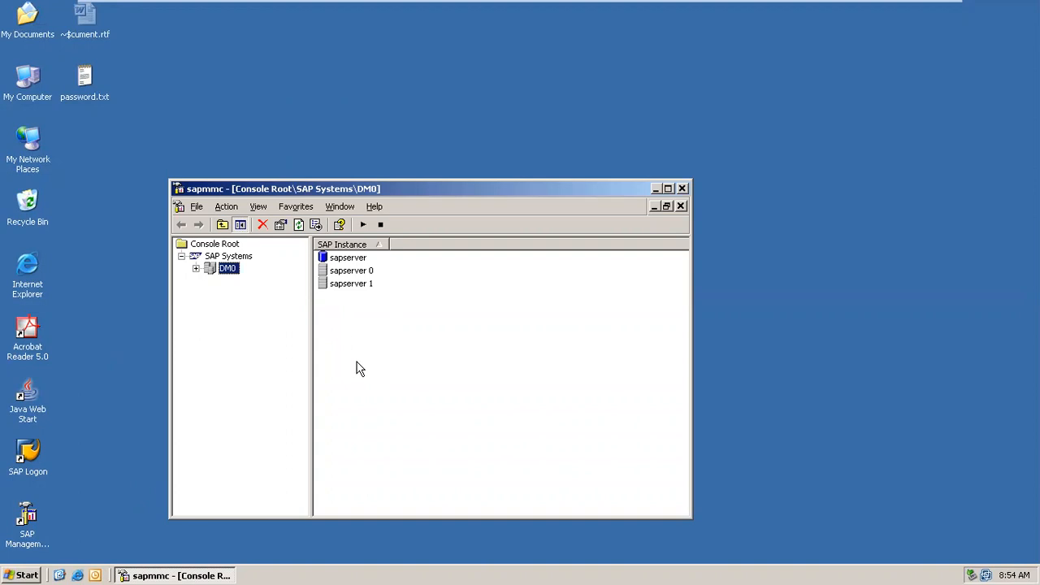
- Start the DM0 SAP system, authenticating as SAPSERVER\Administrator with the operating system password
{"action": "right_click", "coordinate": [210, 276]}
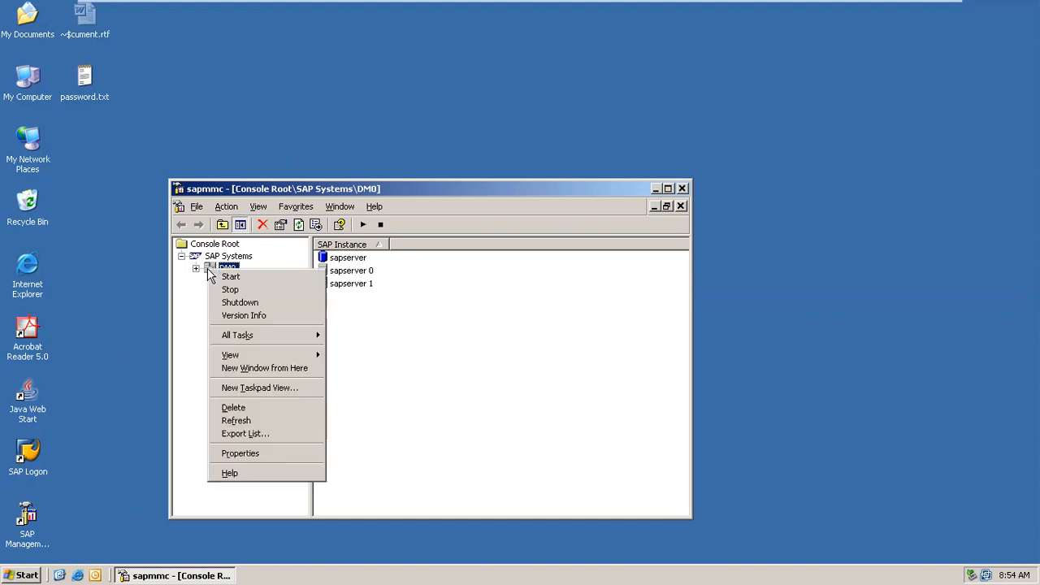
{"action": "left_click", "coordinate": [225, 278]}
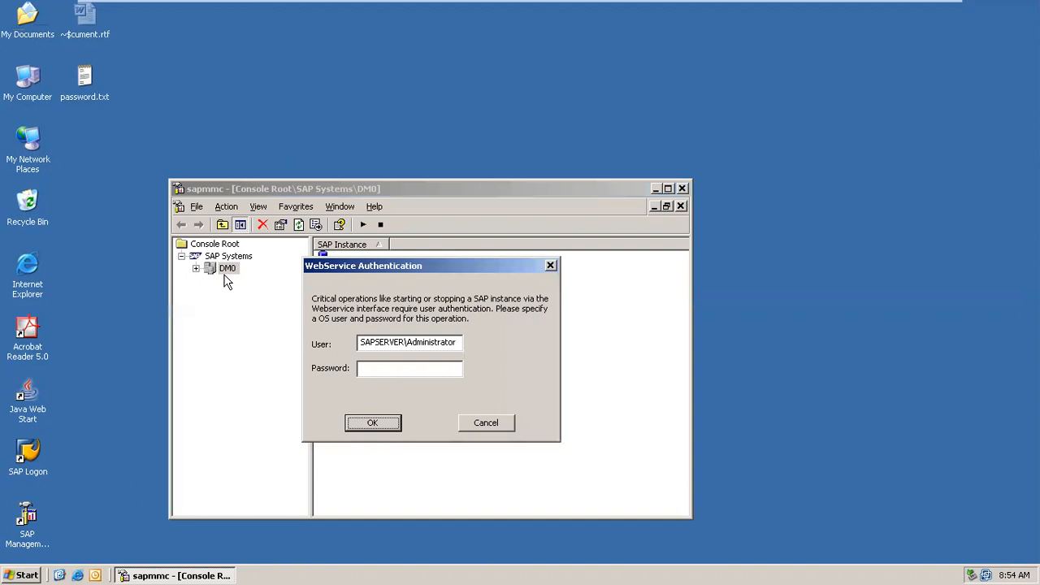
{"action": "left_click", "coordinate": [379, 365]}
{"action": "type", "text": "*********"}
{"action": "left_click", "coordinate": [368, 424]}
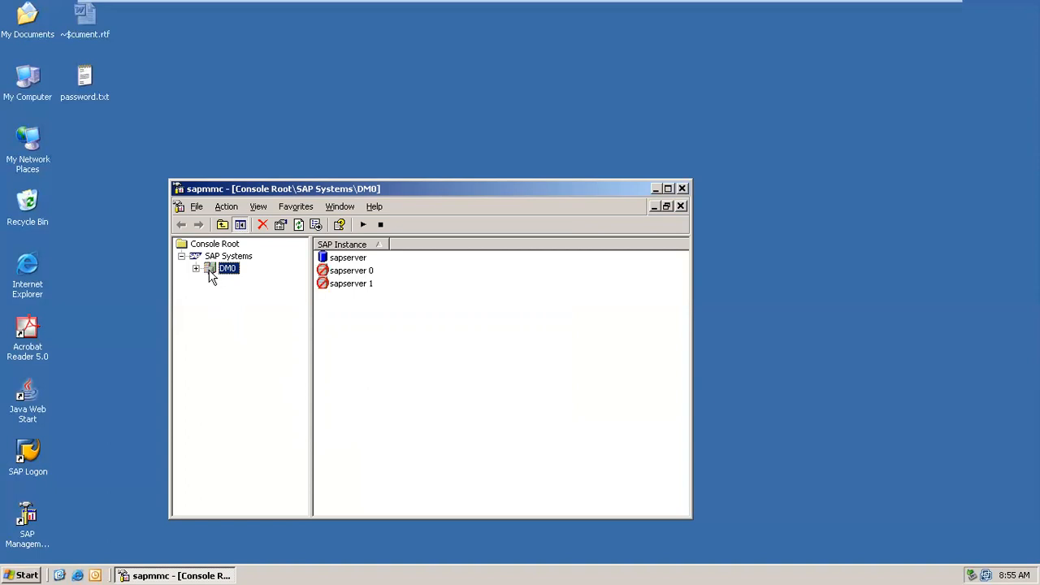
- Expand DM0 and its sapserver 1 instance, refreshing the console to check the startup of the instances
{"action": "left_click", "coordinate": [196, 269]}
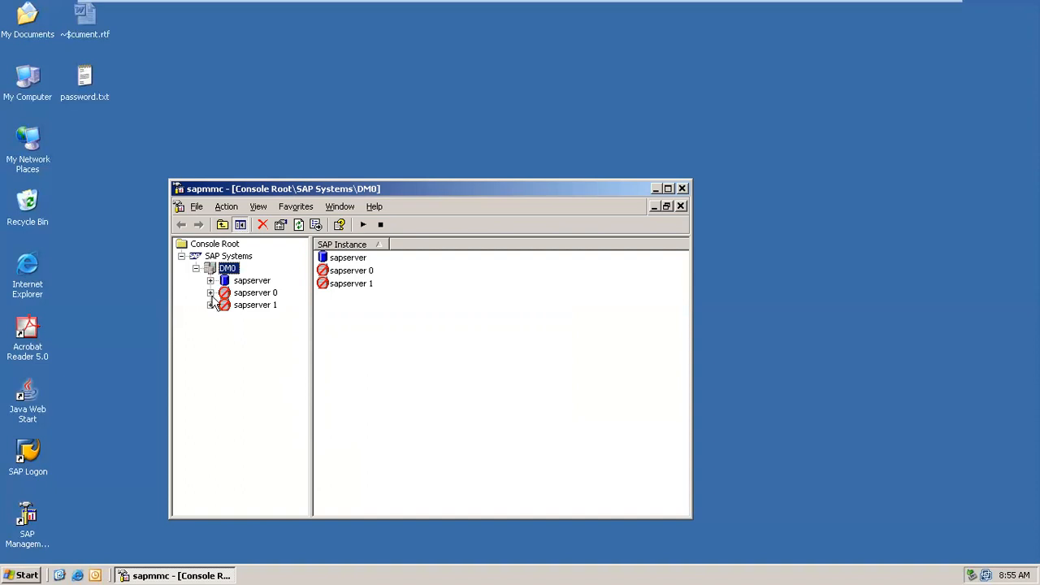
{"action": "left_click", "coordinate": [210, 305]}
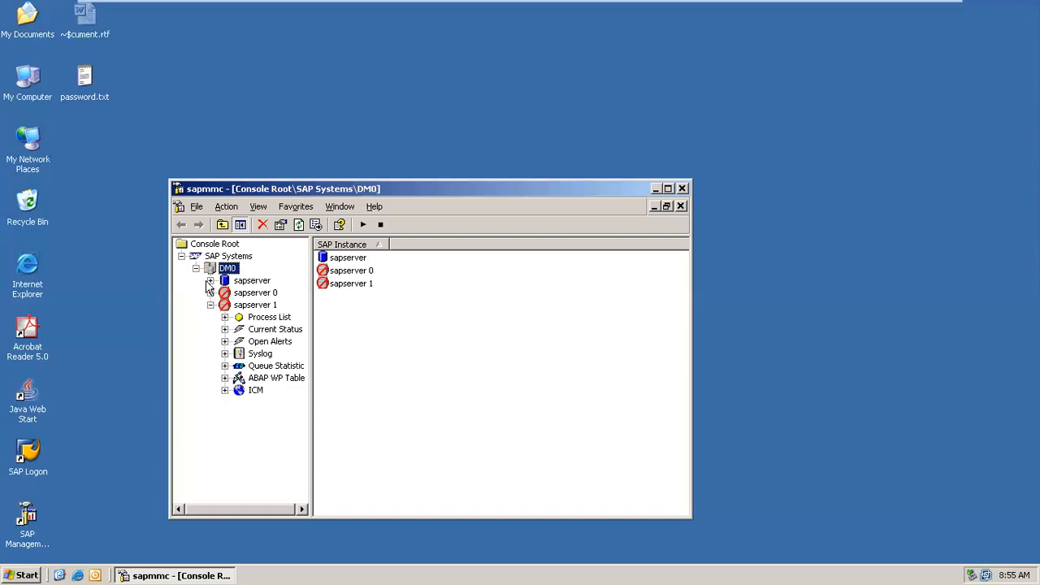
{"action": "left_click", "coordinate": [209, 305]}
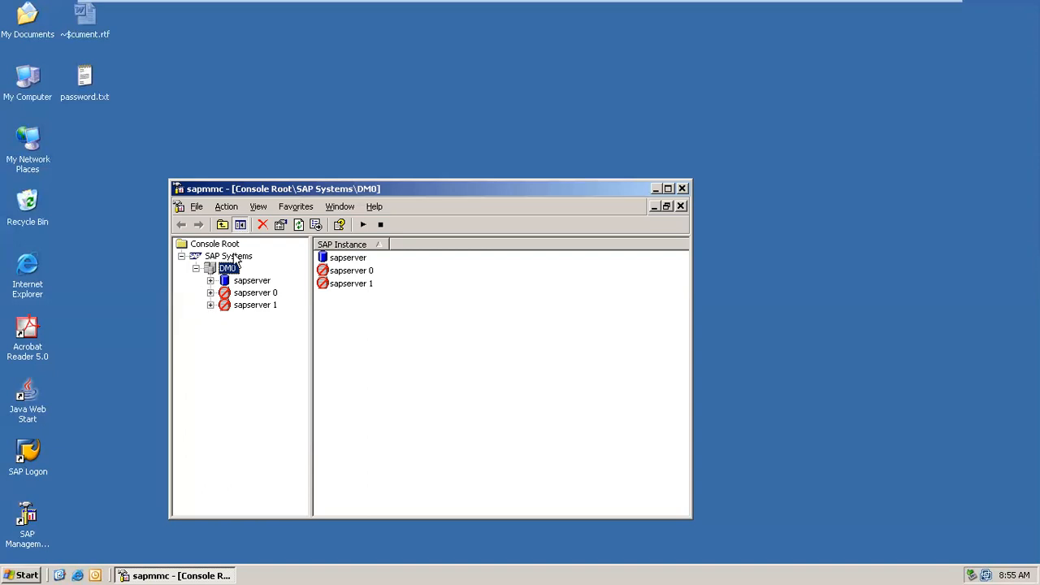
{"action": "left_click", "coordinate": [299, 225]}
{"action": "left_click", "coordinate": [211, 305]}
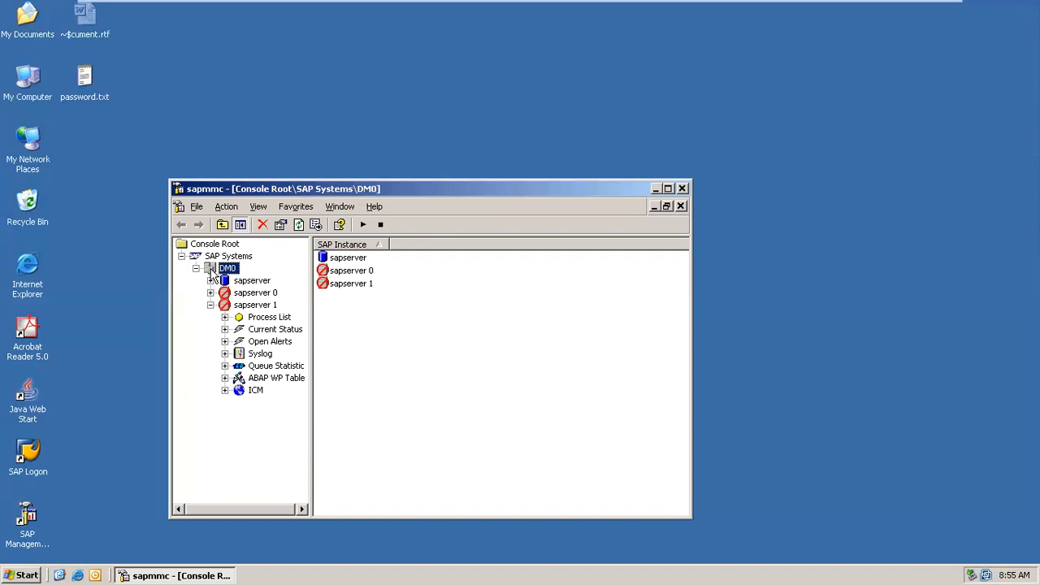
- Collapse and re-expand DM0, expand its sapserver 1 instance, and open that instance's ABAP WP Table
{"action": "left_click", "coordinate": [197, 269]}
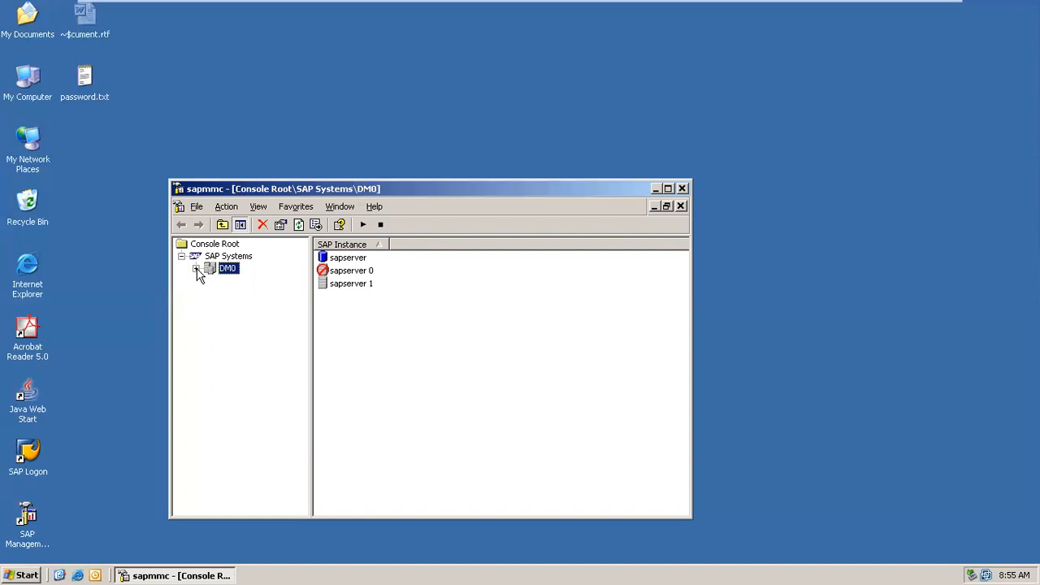
{"action": "left_click", "coordinate": [196, 269]}
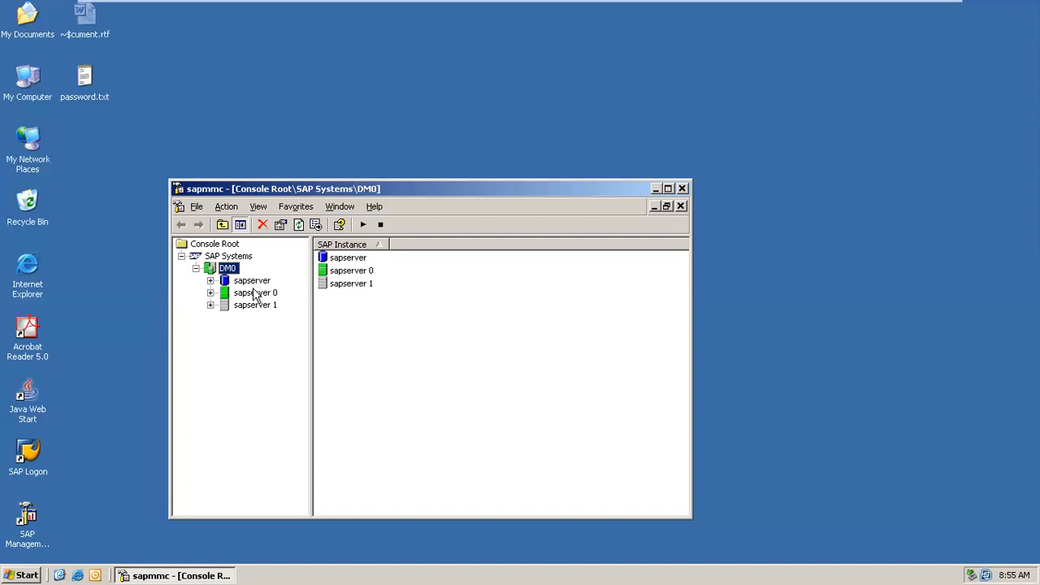
{"action": "left_click", "coordinate": [210, 305]}
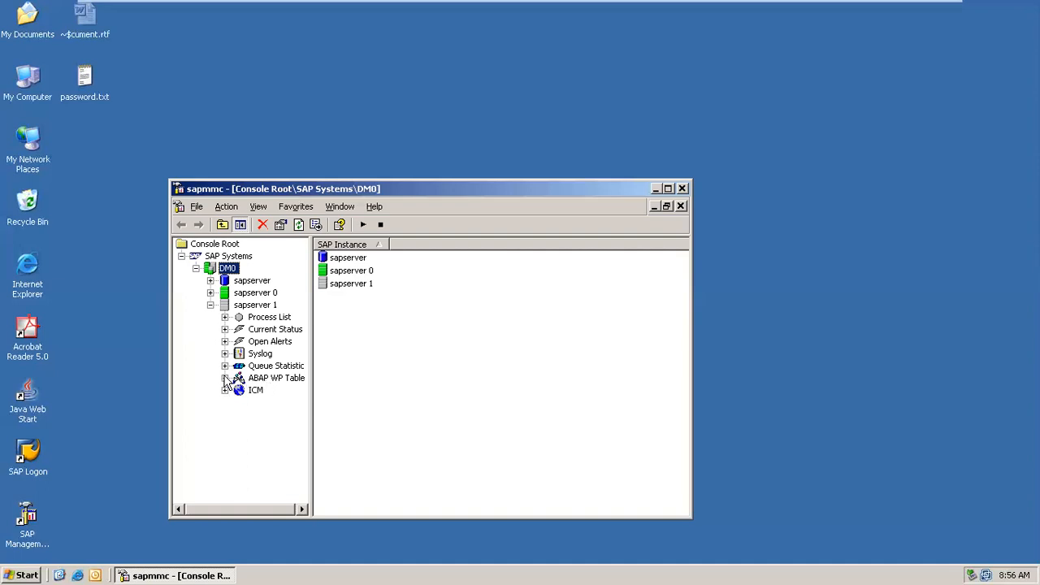
{"action": "left_click", "coordinate": [262, 380]}
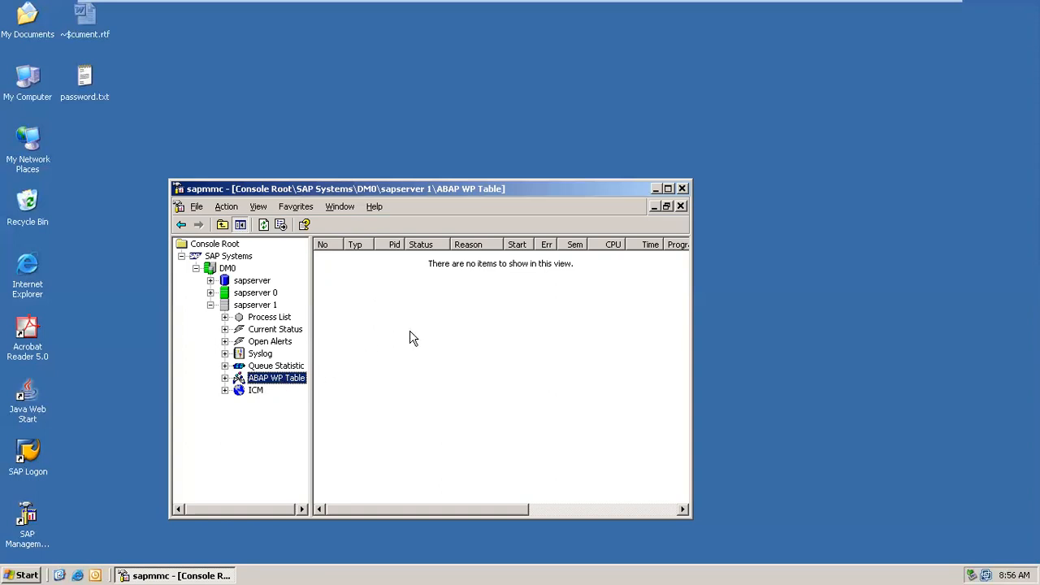
- Refresh the ABAP WP Table of sapserver 1 repeatedly to check whether its work processes have started
{"action": "left_click", "coordinate": [264, 225]}
{"action": "left_click", "coordinate": [263, 226]}
{"action": "left_click", "coordinate": [263, 226]}
{"action": "left_click", "coordinate": [265, 225]}
{"action": "left_click", "coordinate": [264, 225]}
{"action": "left_click", "coordinate": [264, 225]}
{"action": "left_click", "coordinate": [264, 225]}
{"action": "left_click", "coordinate": [265, 225]}
{"action": "left_click", "coordinate": [264, 225]}
{"action": "left_click", "coordinate": [264, 225]}
{"action": "left_click", "coordinate": [265, 225]}
{"action": "left_click", "coordinate": [264, 230]}
{"action": "left_click", "coordinate": [265, 230]}
{"action": "left_click", "coordinate": [265, 231]}
{"action": "left_click", "coordinate": [265, 231]}
{"action": "left_click", "coordinate": [209, 271]}
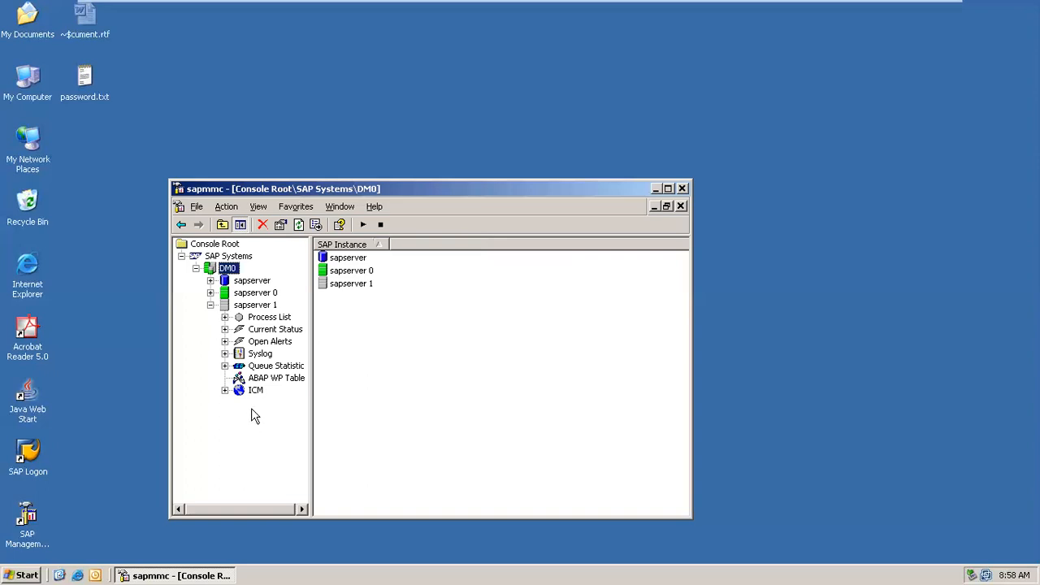
{"action": "left_click", "coordinate": [273, 380]}
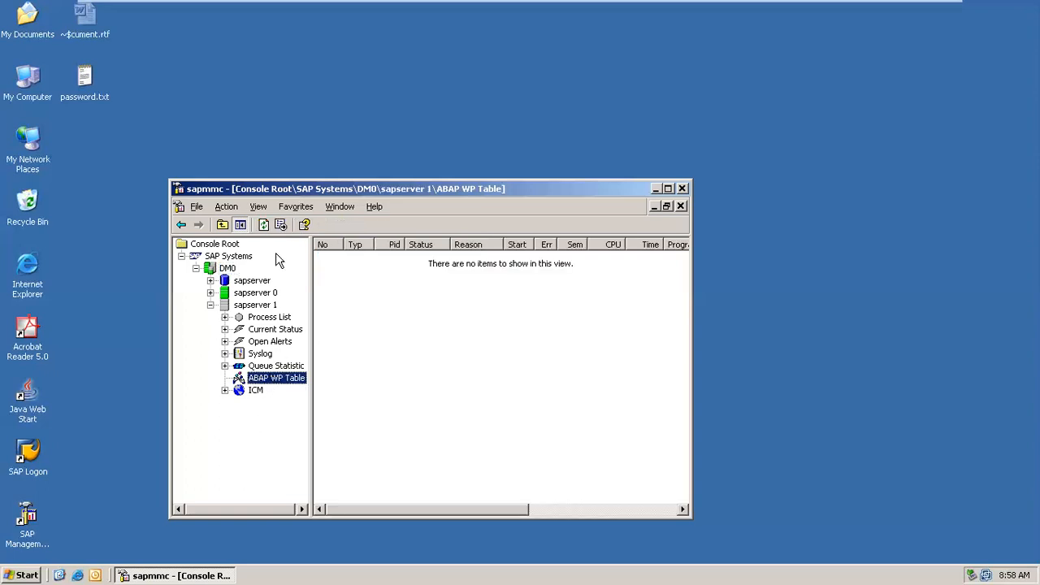
{"action": "left_click", "coordinate": [264, 226]}
- Issue the start command for the whole DM0 system again
{"action": "left_click", "coordinate": [220, 269]}
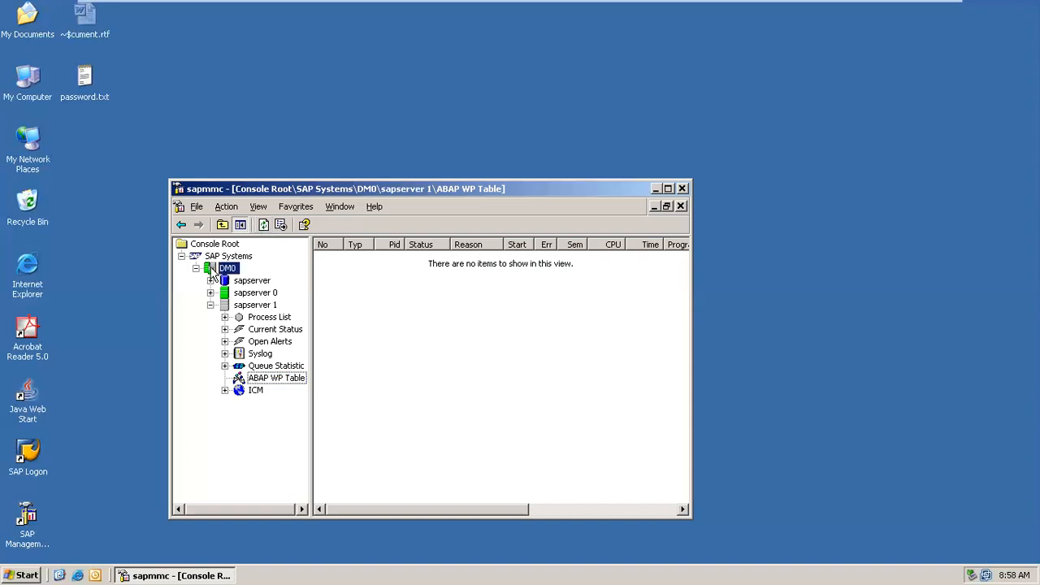
{"action": "right_click", "coordinate": [210, 271]}
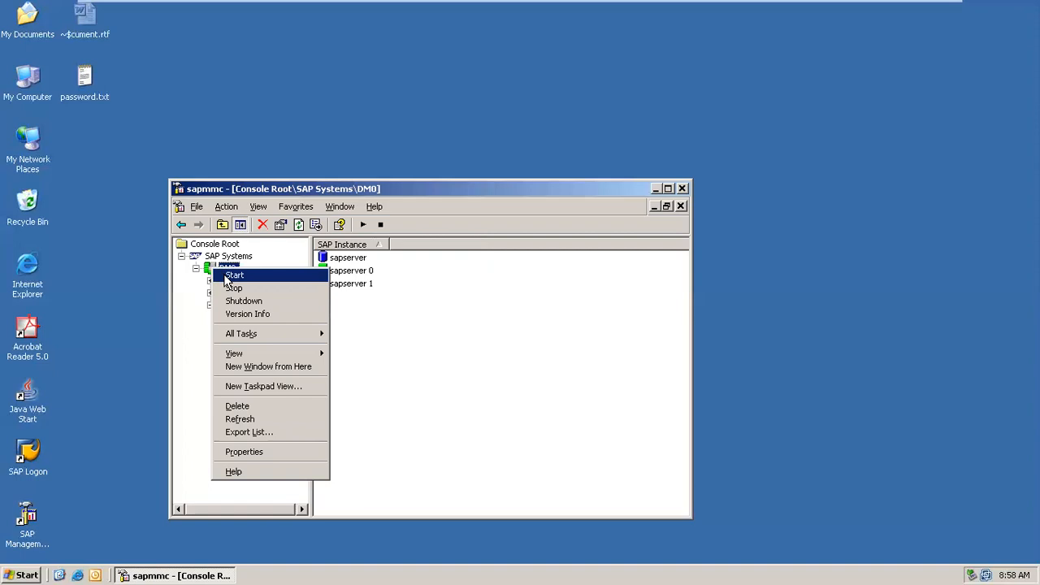
{"action": "left_click", "coordinate": [226, 276]}
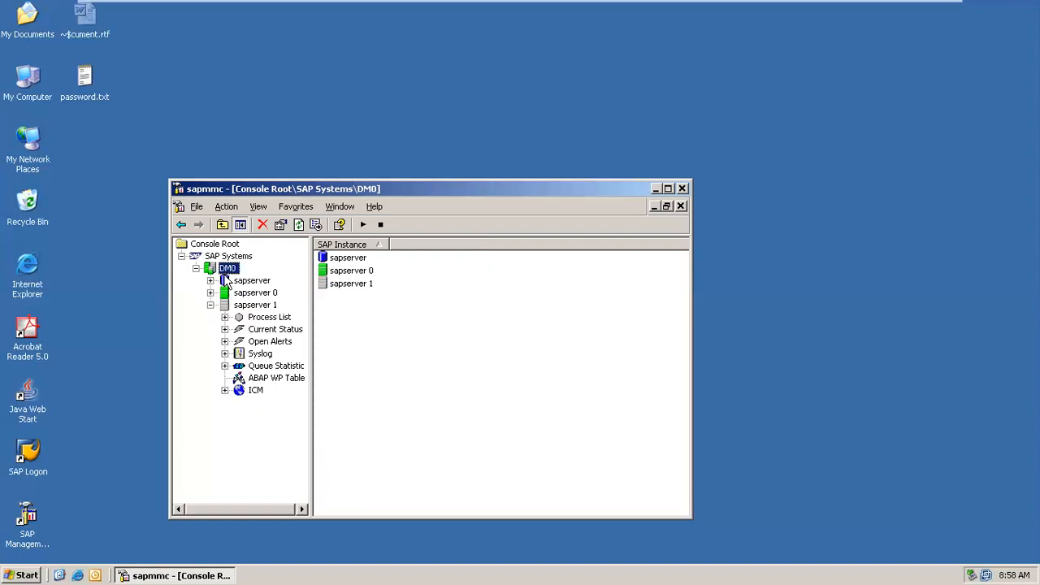
- Monitor the status of the sapserver 1 work processes in the ABAP WP Table, refreshing it until all of them are waiting
{"action": "left_click", "coordinate": [264, 379]}
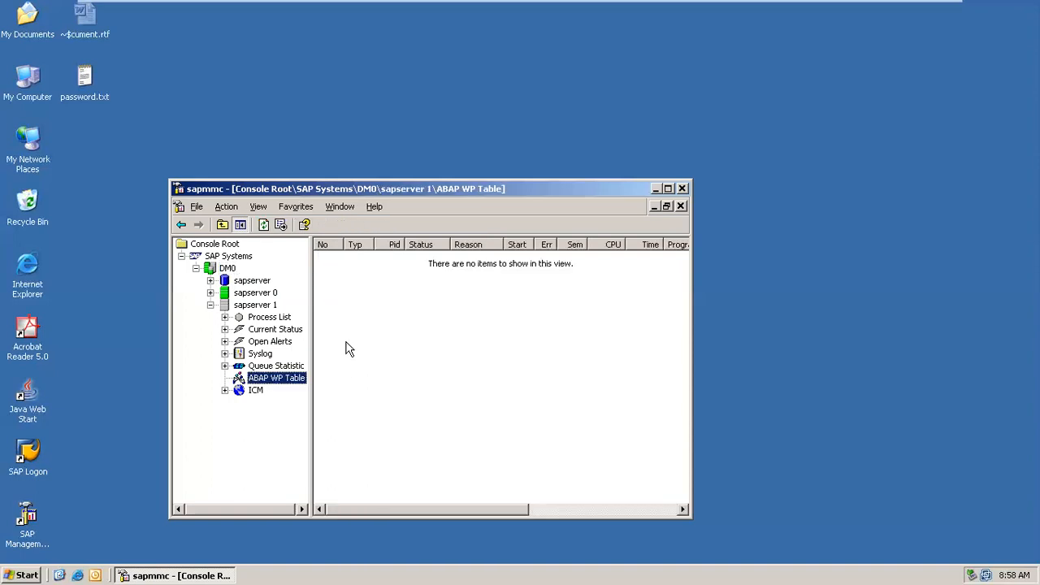
{"action": "left_click", "coordinate": [264, 225]}
{"action": "left_click", "coordinate": [265, 226]}
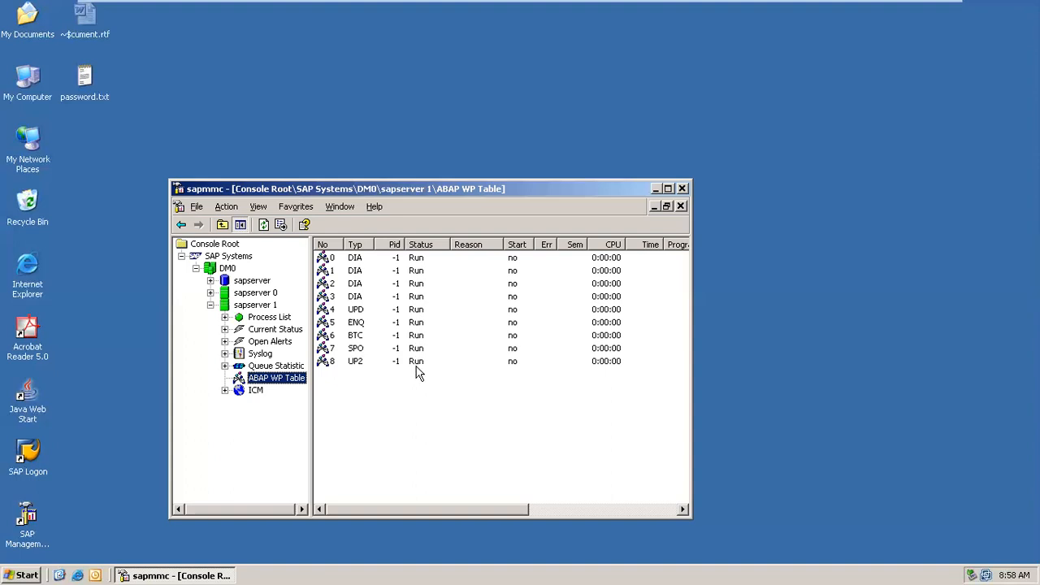
{"action": "left_click", "coordinate": [264, 227]}
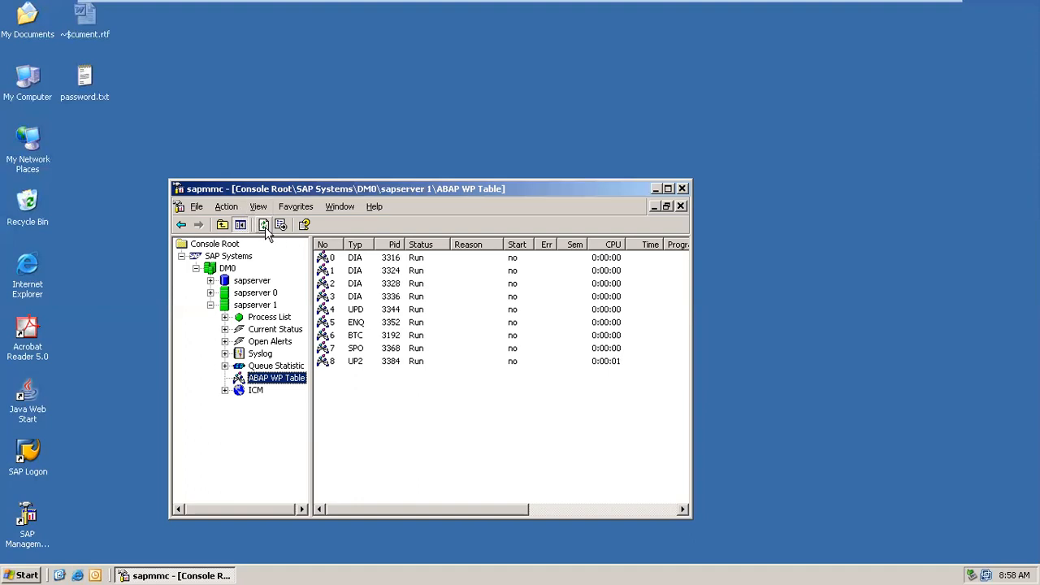
{"action": "left_click", "coordinate": [265, 227]}
{"action": "left_click", "coordinate": [265, 228]}
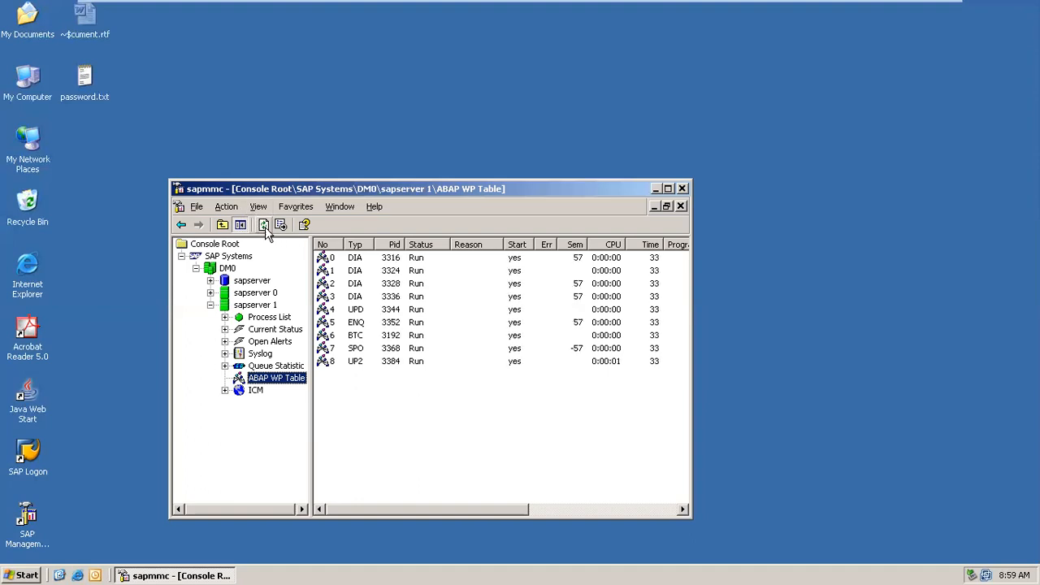
{"action": "left_click", "coordinate": [265, 228]}
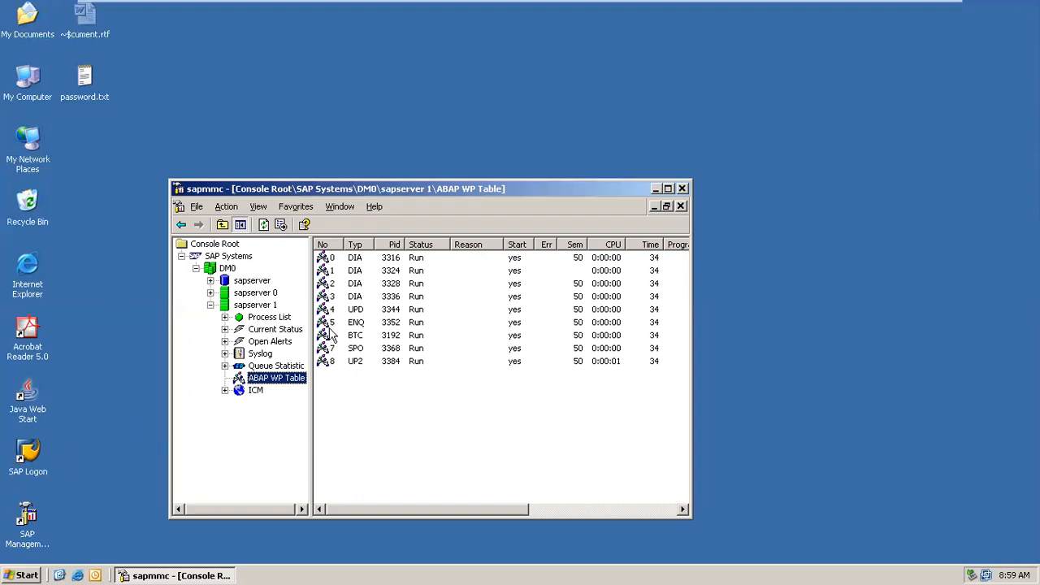
{"action": "left_click", "coordinate": [263, 228]}
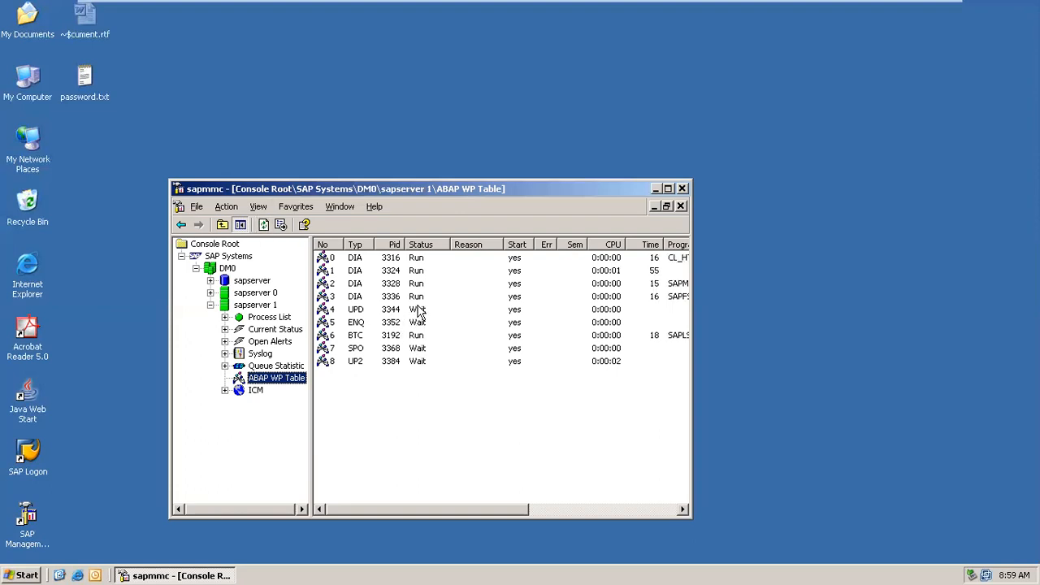
{"action": "left_click", "coordinate": [265, 227]}
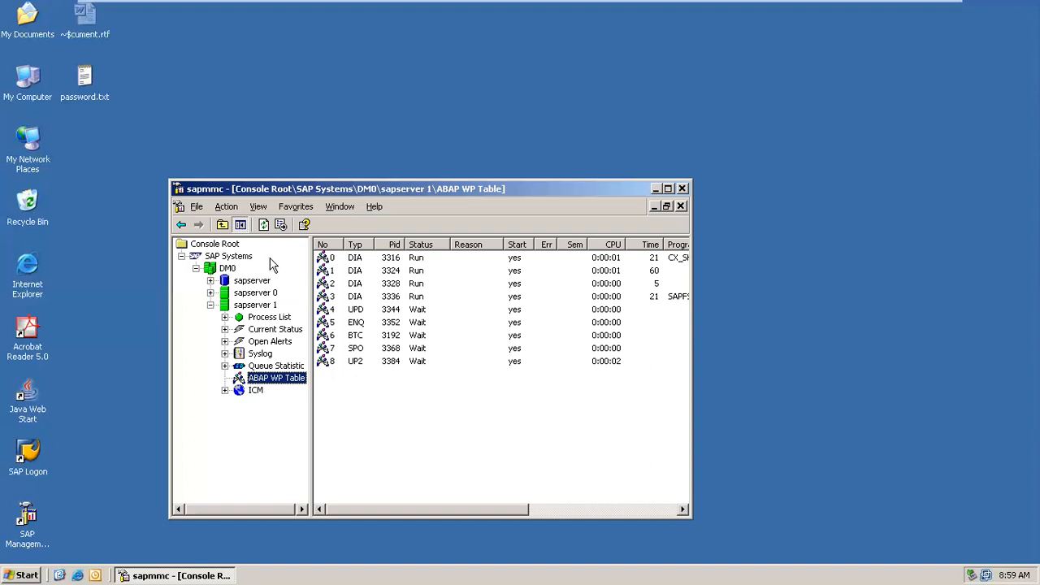
{"action": "left_click", "coordinate": [264, 225]}
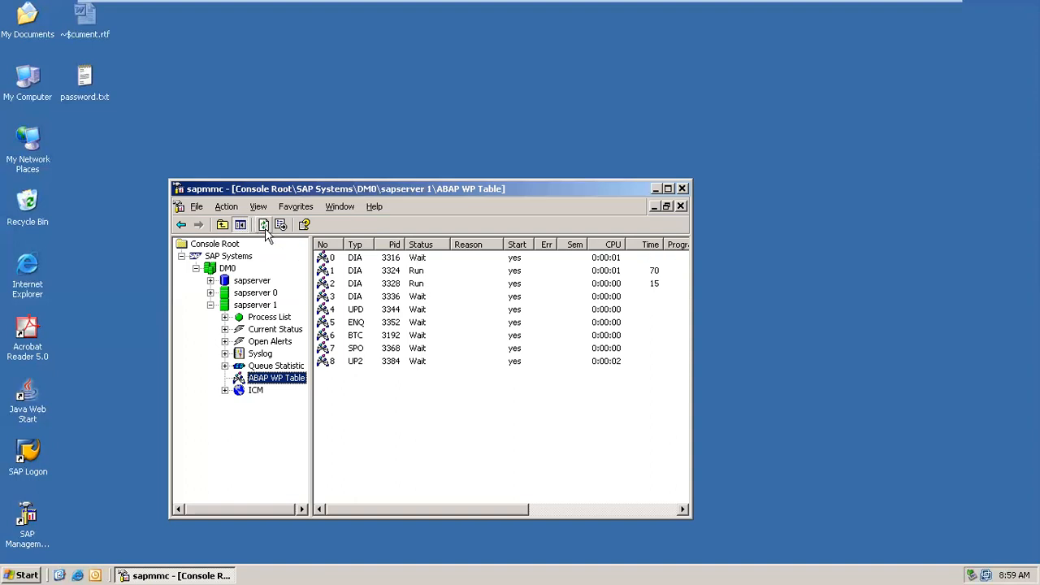
{"action": "left_click", "coordinate": [264, 225]}
{"action": "left_click", "coordinate": [264, 226]}
{"action": "left_click", "coordinate": [264, 225]}
{"action": "left_click", "coordinate": [264, 225]}
{"action": "left_click", "coordinate": [264, 225]}
{"action": "left_click", "coordinate": [264, 225]}
{"action": "left_click", "coordinate": [264, 226]}
{"action": "left_click", "coordinate": [264, 226]}
{"action": "left_click", "coordinate": [265, 226]}
{"action": "left_click", "coordinate": [264, 226]}
{"action": "left_click", "coordinate": [263, 225]}
- Launch SAP Logon from the desktop, minimize the management console, and open the ECC system's logon screen
{"action": "left_click", "coordinate": [29, 457]}
{"action": "double_click", "coordinate": [29, 457]}
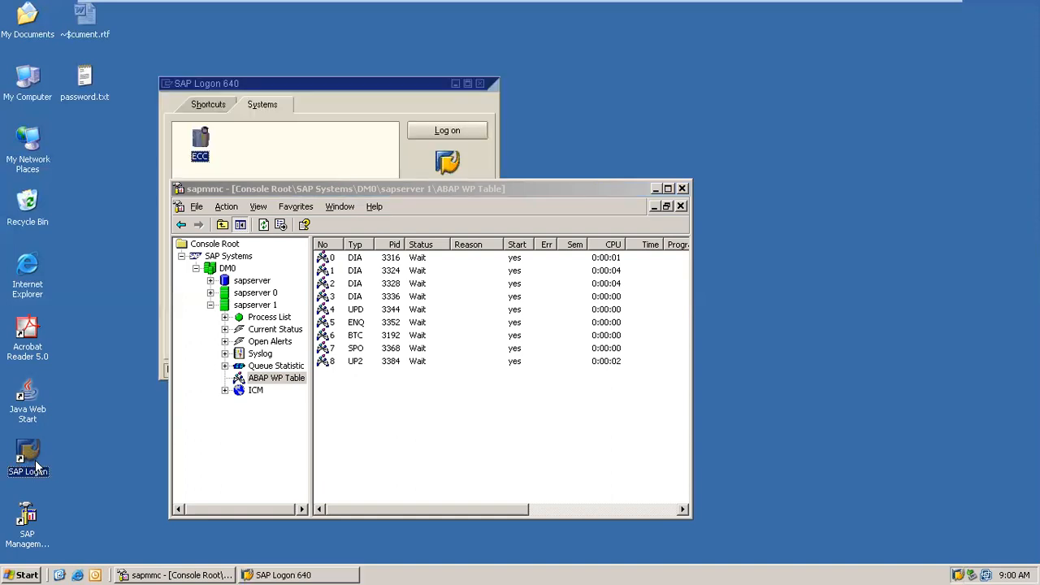
{"action": "left_click", "coordinate": [655, 188]}
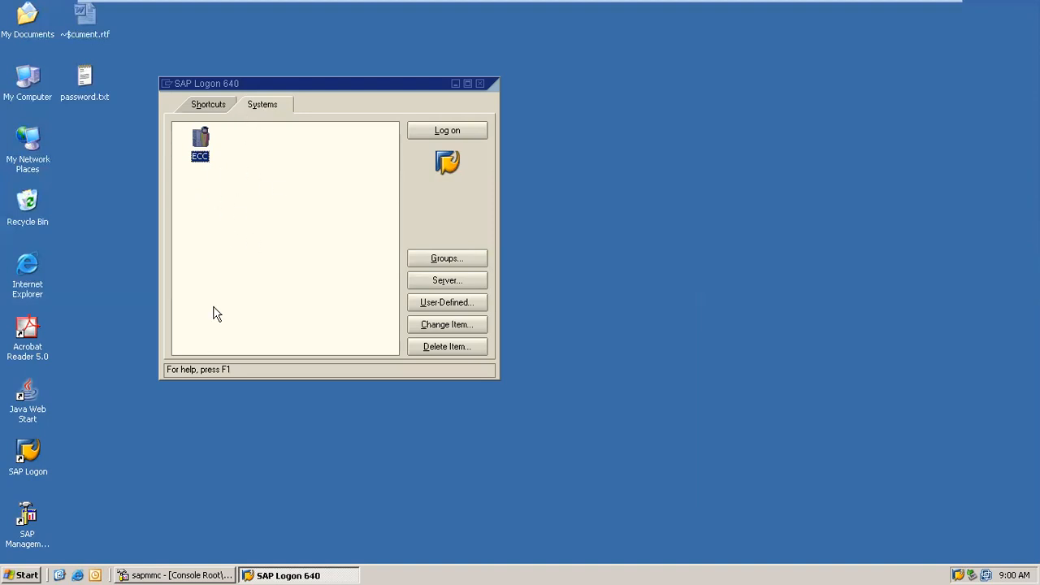
{"action": "double_click", "coordinate": [199, 153]}
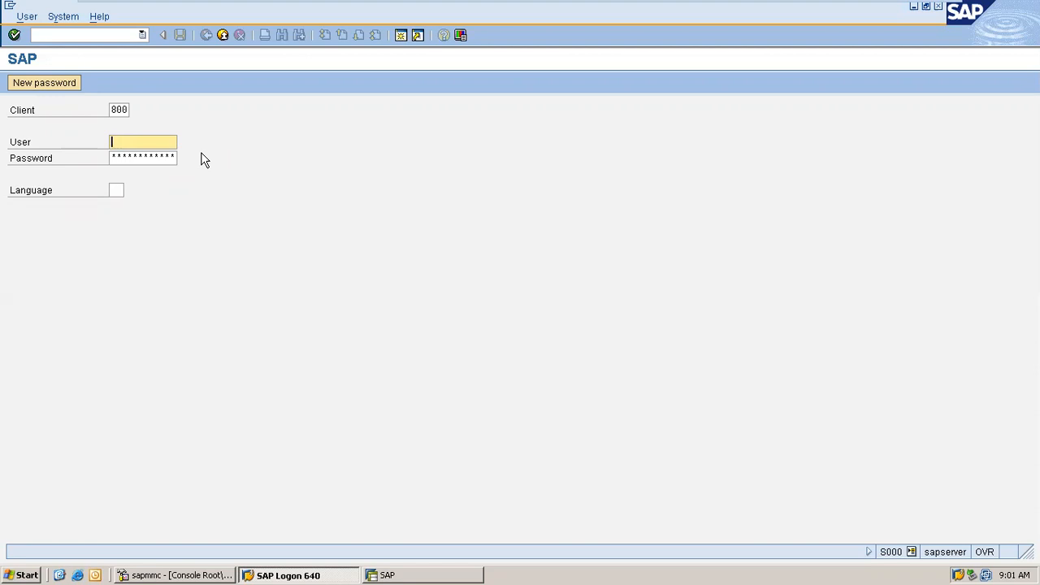
- Log on to client 800 as SAPUSER with the account password
{"action": "type", "text": "SAPUSER"}
{"action": "key", "text": "Tab"}
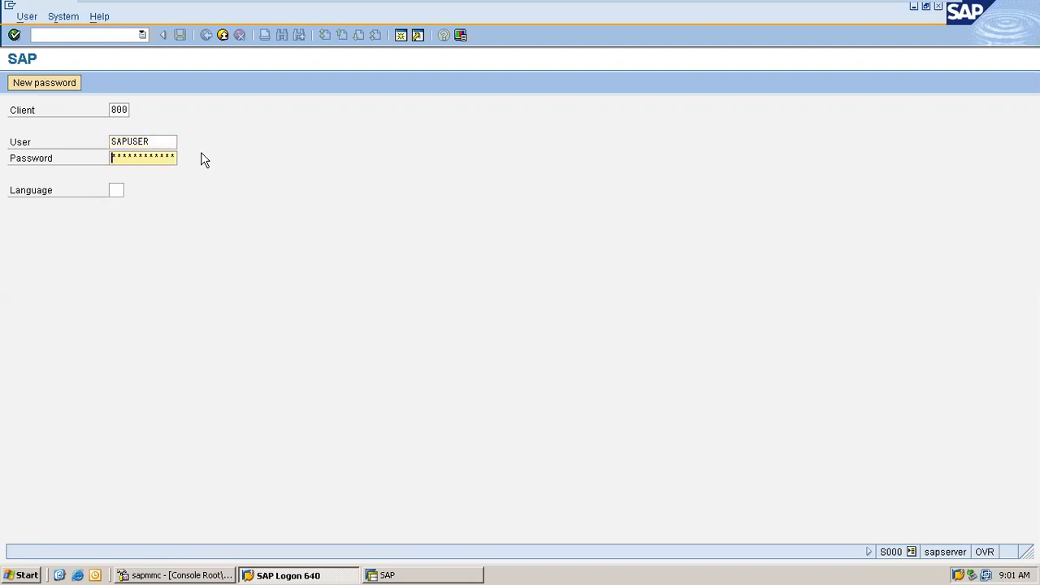
{"action": "type", "text": "********"}
{"action": "key", "text": "Return"}
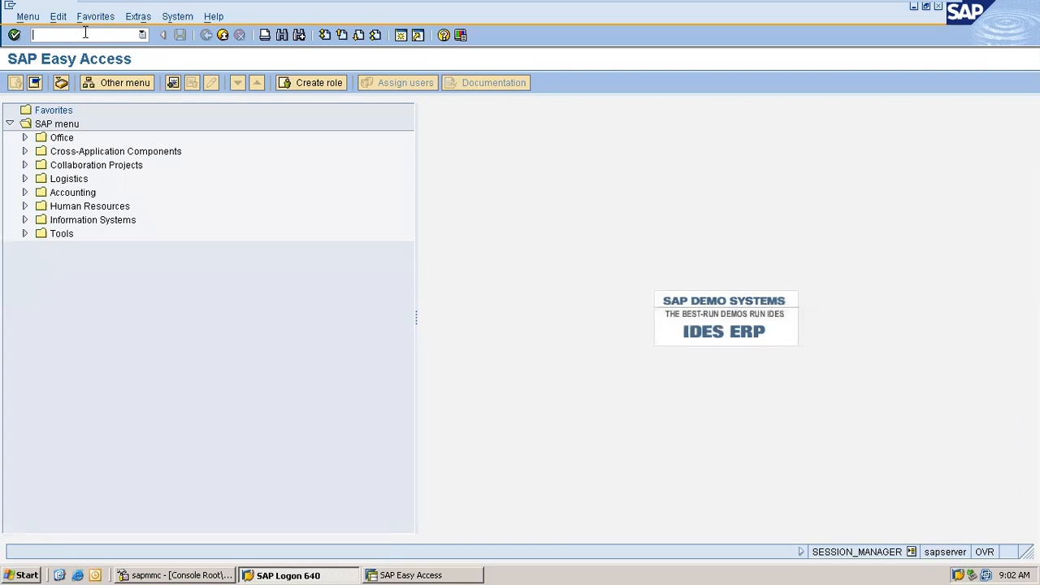
- Log off from the SAP session, confirming the loss of unsaved data, and close SAP Logon
{"action": "type", "text": "/"}
{"action": "key", "text": "BackSpace"}
{"action": "left_click", "coordinate": [939, 8]}
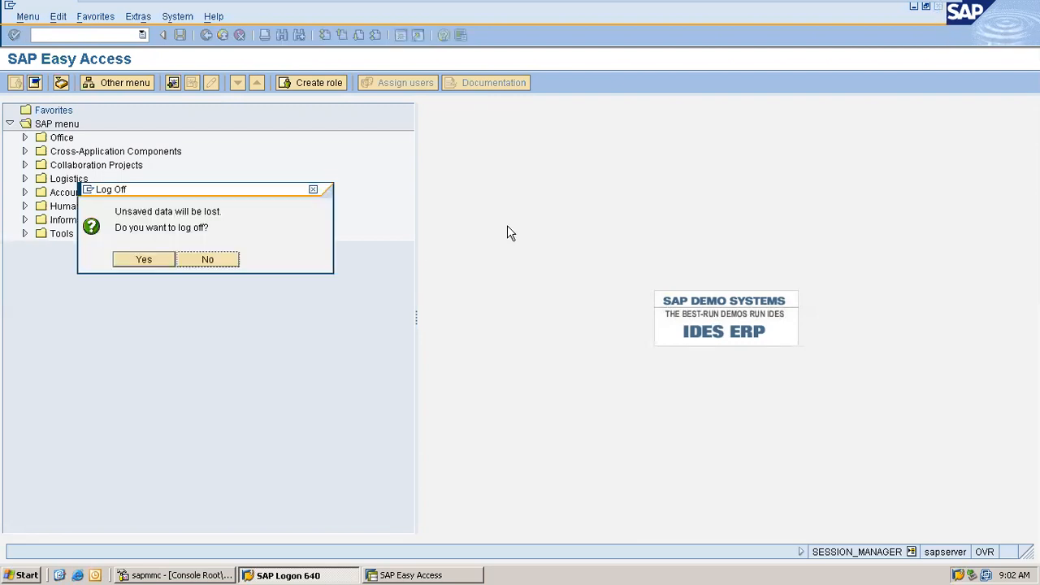
{"action": "left_click", "coordinate": [134, 260]}
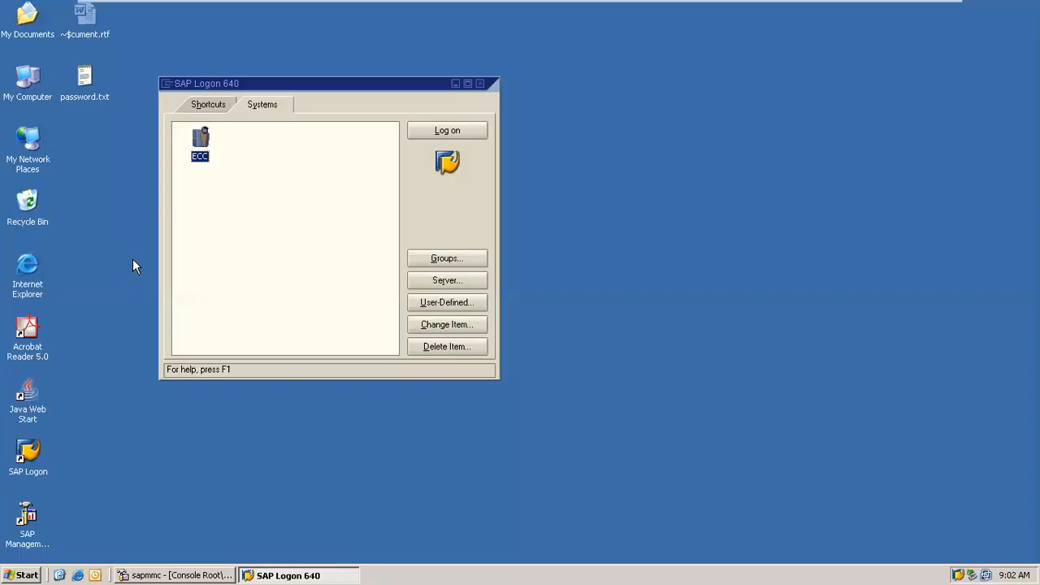
{"action": "left_click", "coordinate": [479, 83]}
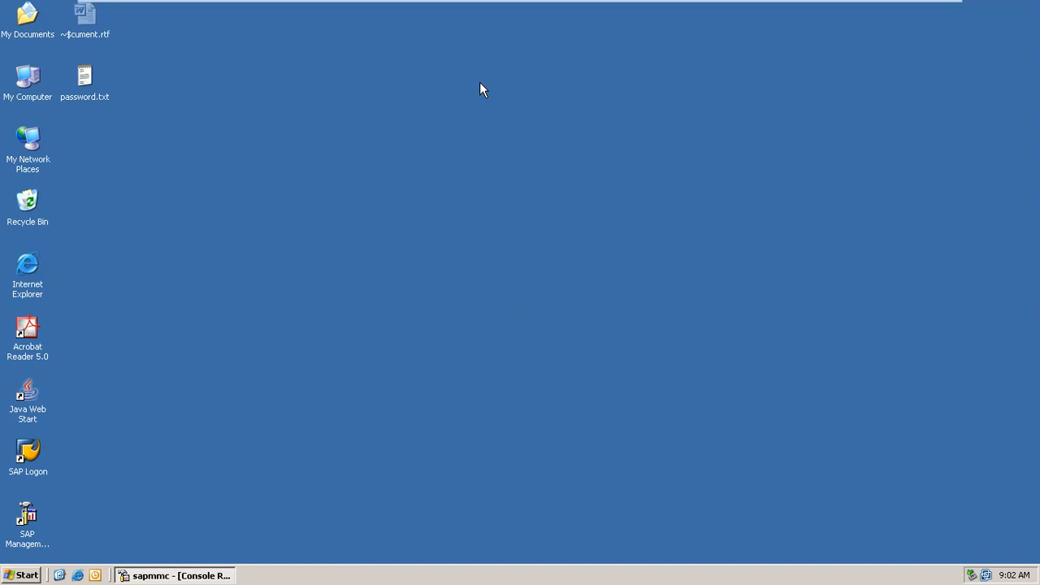
- Switch to the host computer's Windows desktop to view its power options, and return to the virtual machine
{"action": "mouse_move", "coordinate": [887, 1]}
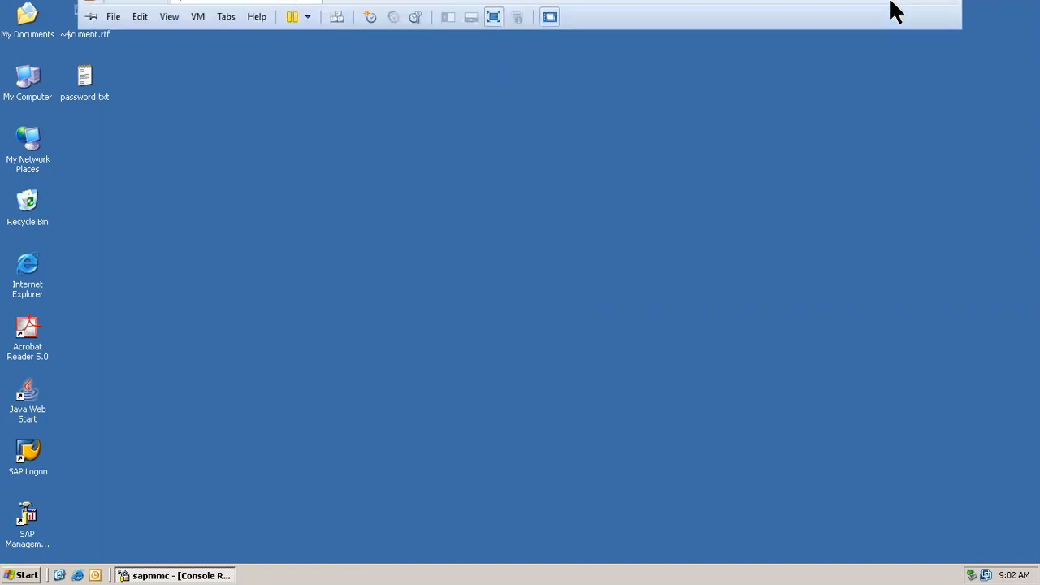
{"action": "left_click", "coordinate": [904, 11]}
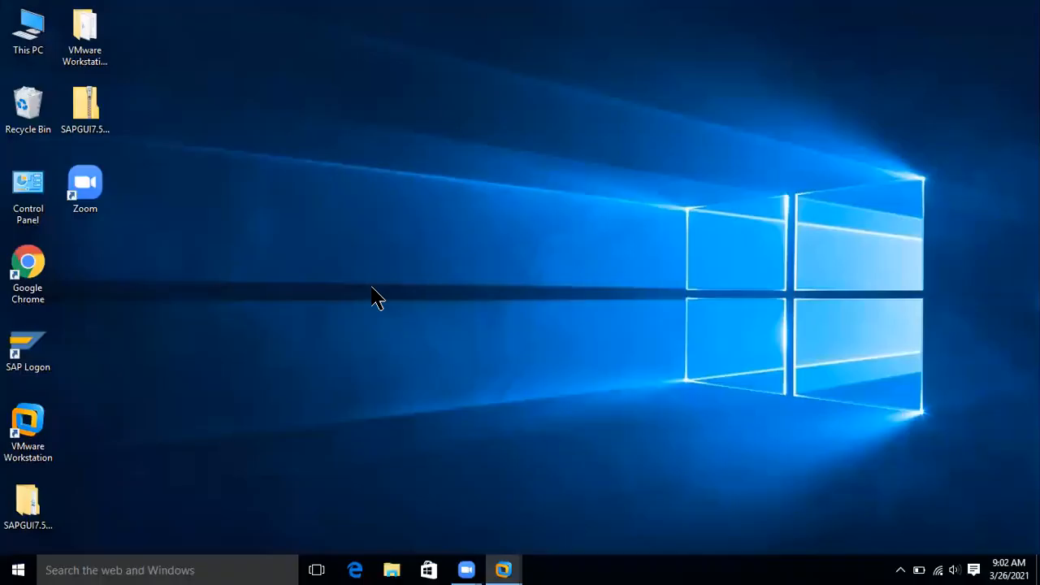
{"action": "left_click", "coordinate": [22, 564]}
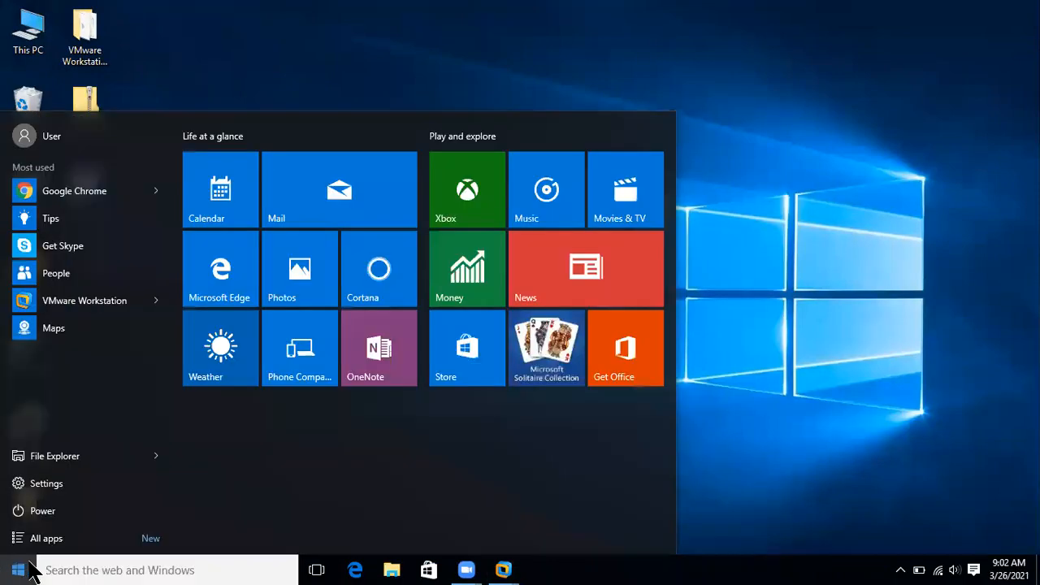
{"action": "left_click", "coordinate": [65, 517]}
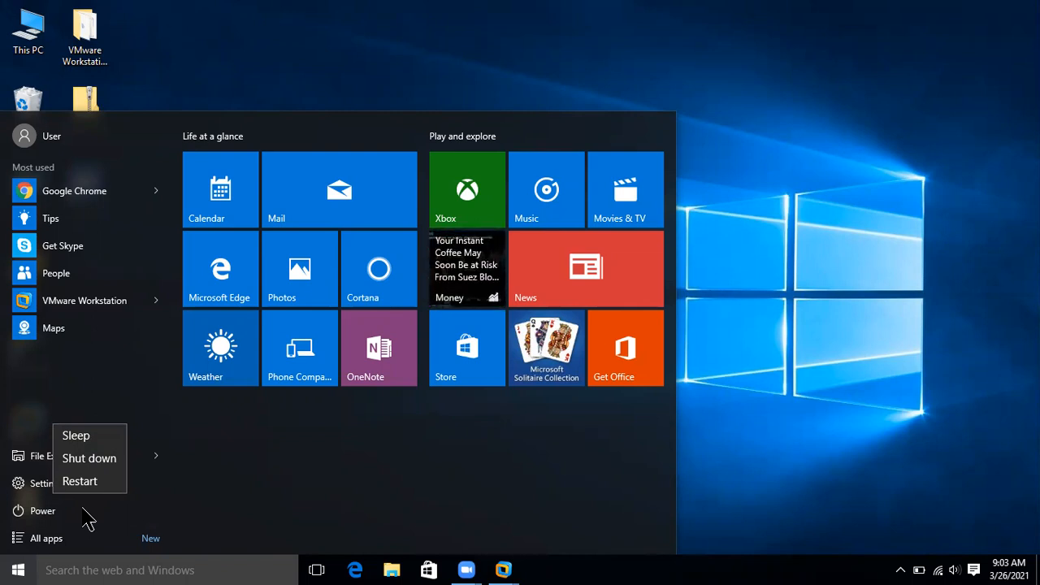
{"action": "mouse_move", "coordinate": [502, 571]}
{"action": "left_click", "coordinate": [552, 497]}
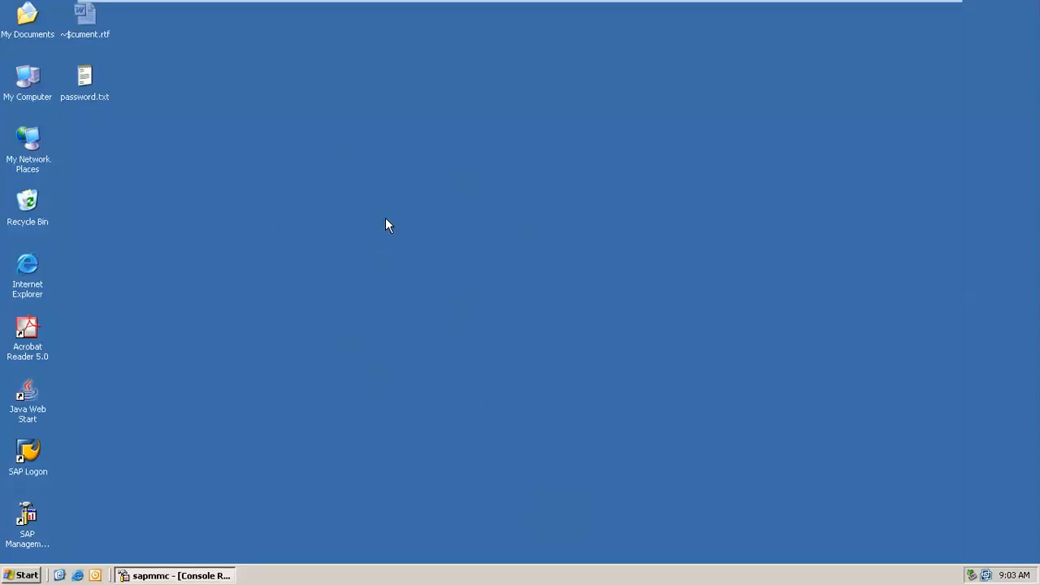
- Restore the SAP Management Console, refresh the work process table, and stop all DM0 instances
{"action": "left_click", "coordinate": [181, 575]}
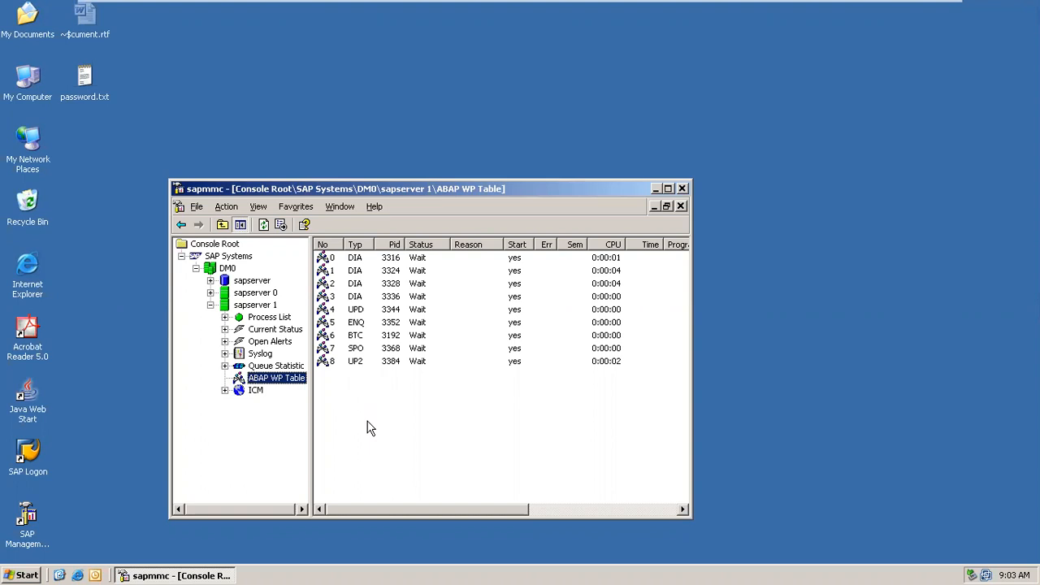
{"action": "left_click", "coordinate": [264, 225]}
{"action": "left_click", "coordinate": [216, 272]}
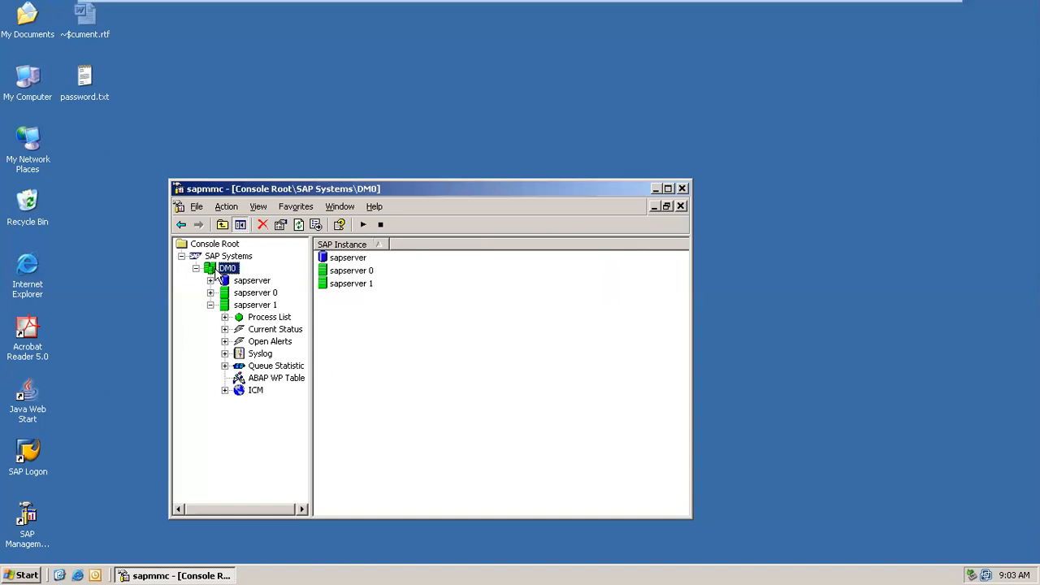
{"action": "right_click", "coordinate": [218, 275]}
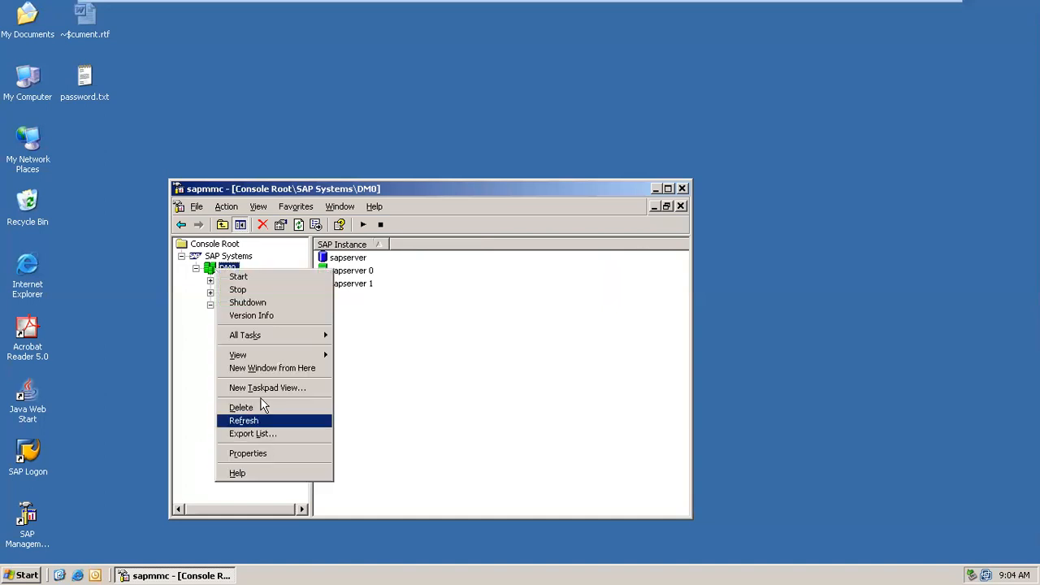
{"action": "left_click", "coordinate": [238, 289]}
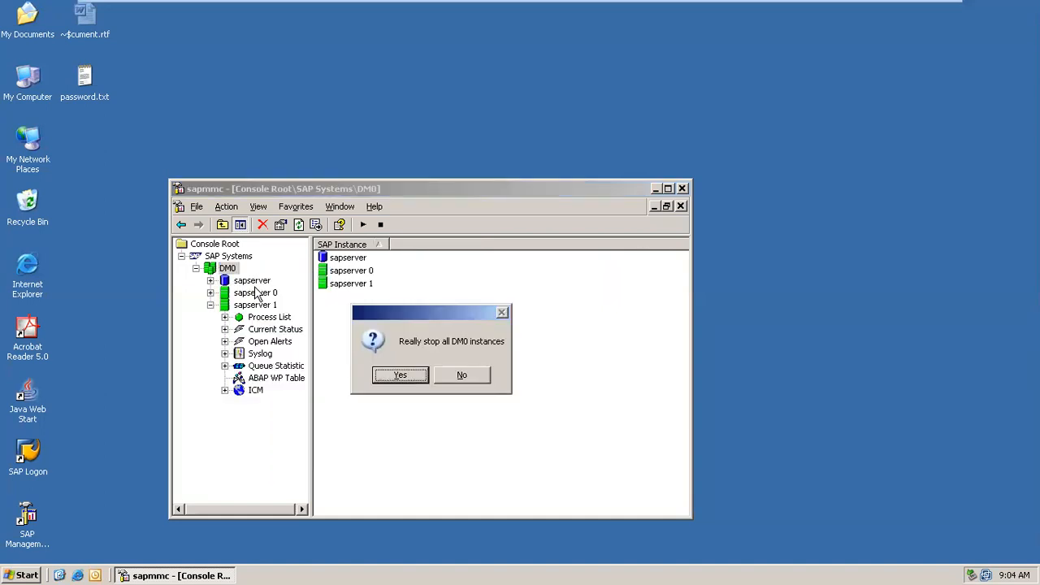
{"action": "left_click", "coordinate": [394, 377]}
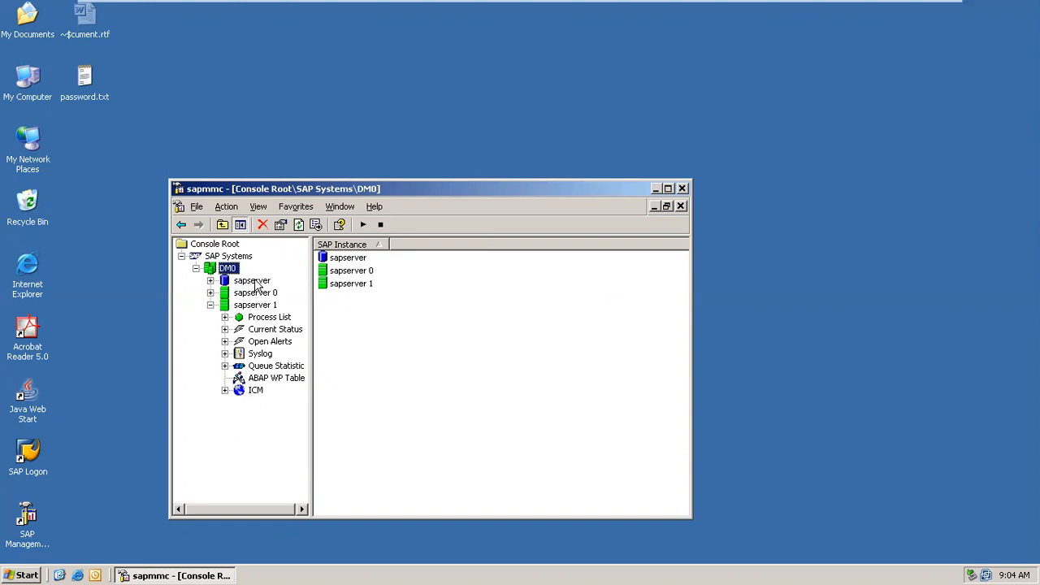
- Refresh the ABAP work process table of sapserver 1 repeatedly to follow the shutdown of DM0
{"action": "left_click", "coordinate": [299, 226]}
{"action": "left_click", "coordinate": [260, 379]}
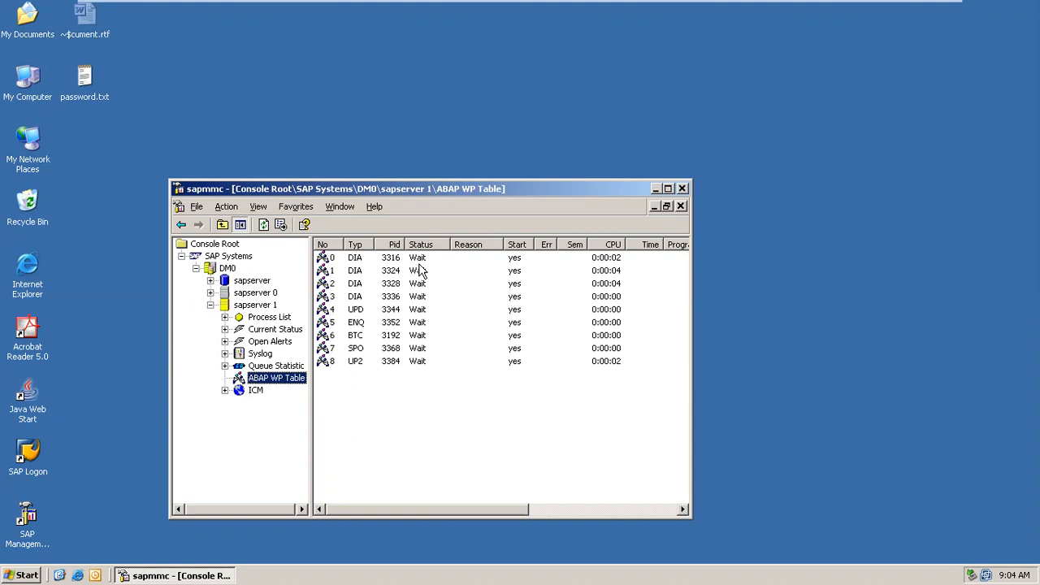
{"action": "left_click", "coordinate": [266, 229]}
{"action": "left_click", "coordinate": [265, 226]}
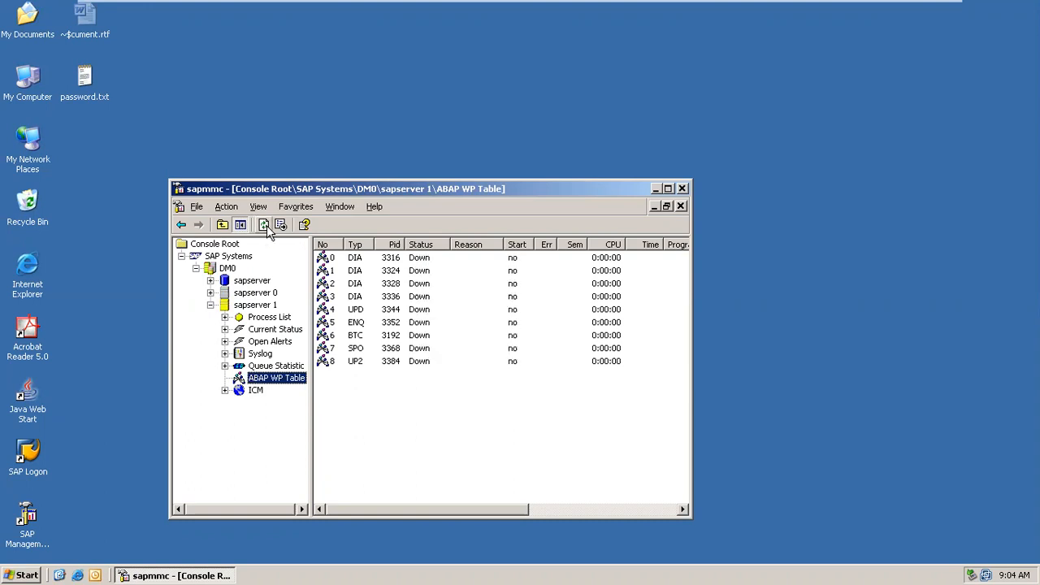
{"action": "left_click", "coordinate": [264, 229]}
{"action": "left_click", "coordinate": [264, 228]}
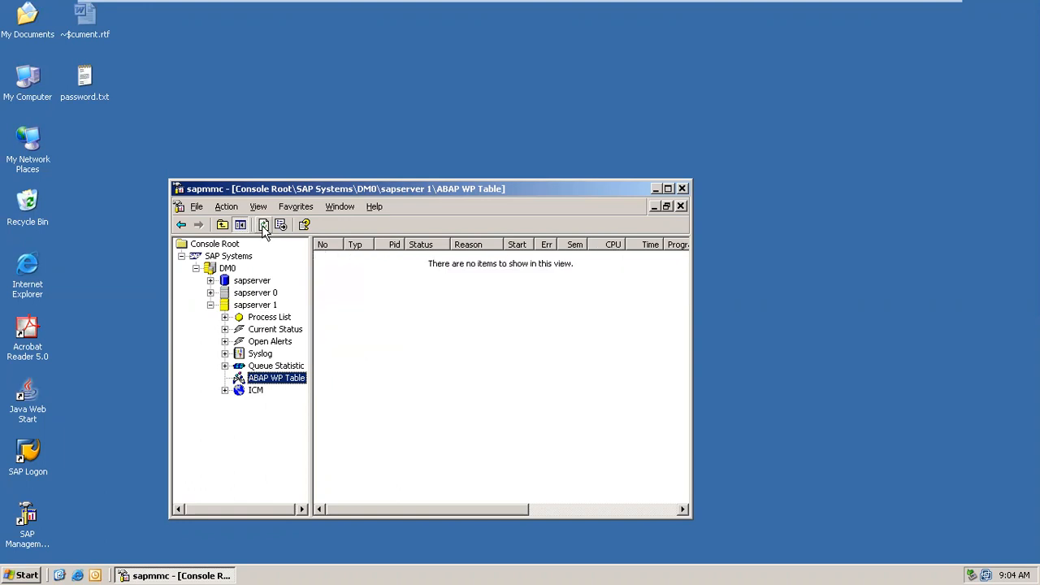
{"action": "left_click", "coordinate": [264, 228]}
{"action": "left_click", "coordinate": [265, 228]}
{"action": "left_click", "coordinate": [263, 226]}
- Close the SAP Management Console and save its console settings to sapmmc.msc
{"action": "left_click", "coordinate": [683, 188]}
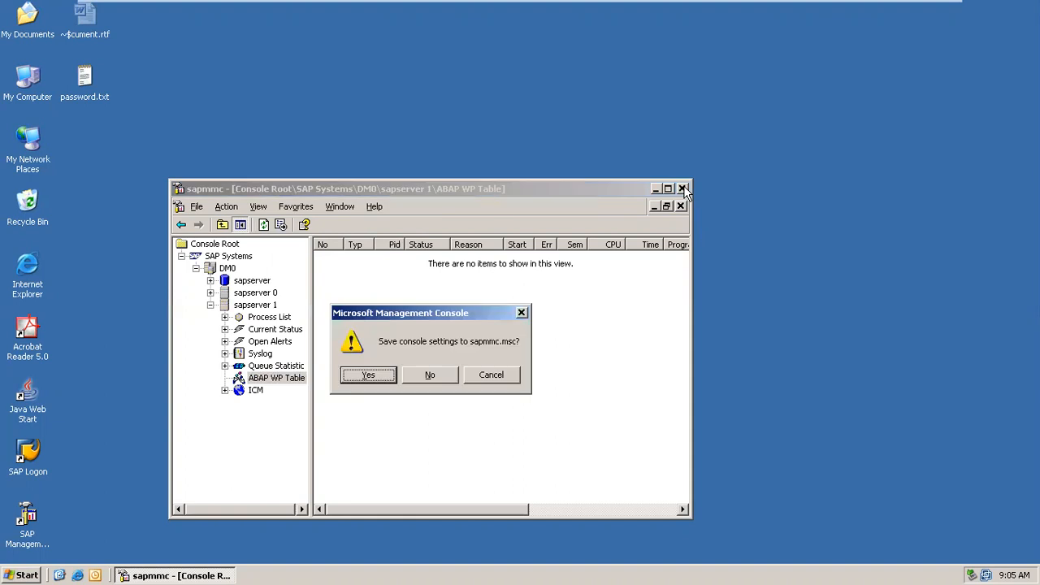
{"action": "left_click", "coordinate": [368, 376]}
{"action": "left_click", "coordinate": [29, 575]}
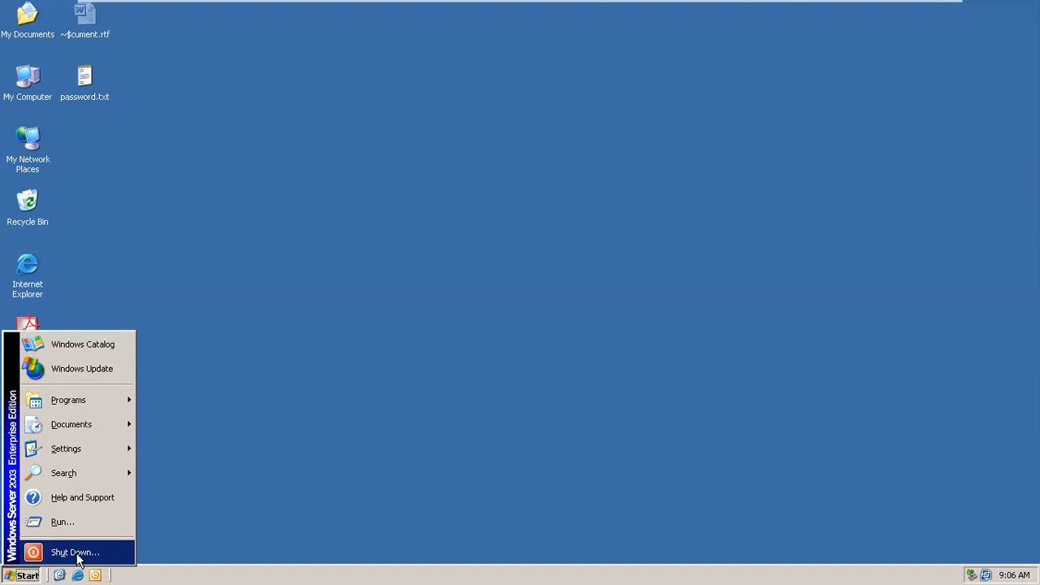
{"action": "left_click", "coordinate": [301, 218]}
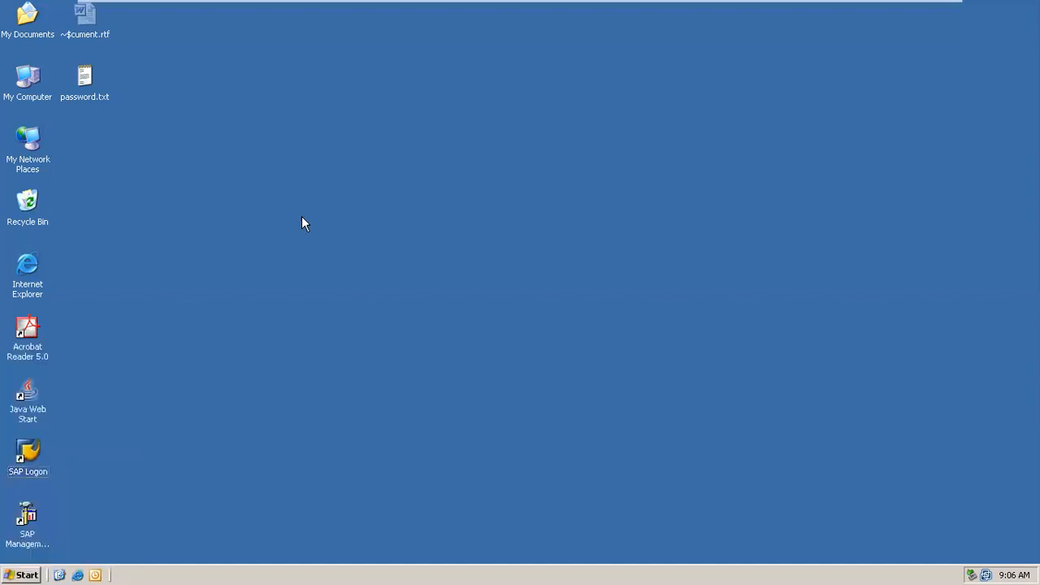
{"action": "right_click", "coordinate": [301, 218]}
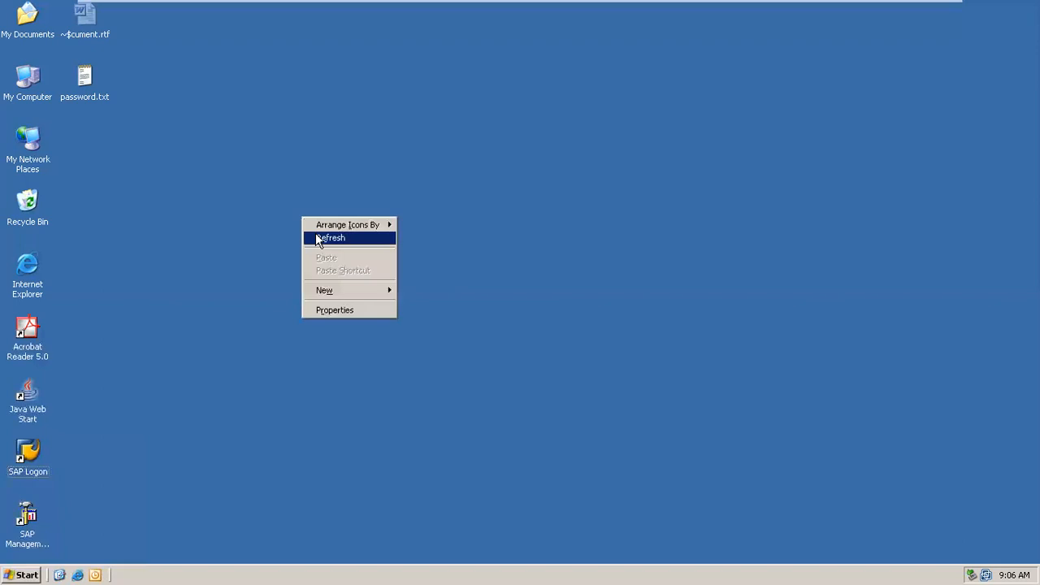
{"action": "left_click", "coordinate": [316, 234]}
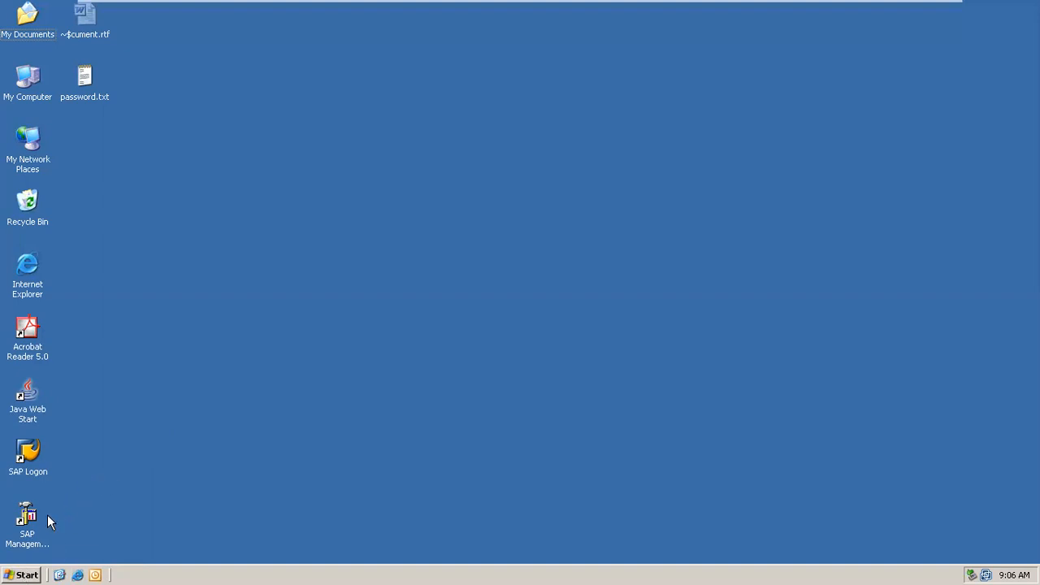
- Shut down the Windows Server 2003 guest system and close VMware Workstation once the virtual machine is powered off
{"action": "left_click", "coordinate": [27, 574]}
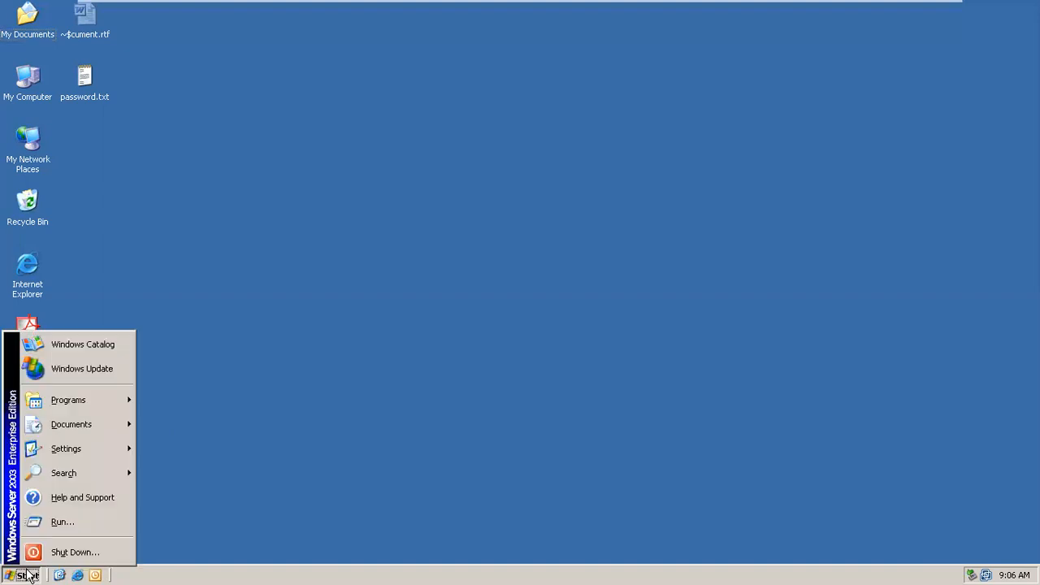
{"action": "left_click", "coordinate": [74, 553]}
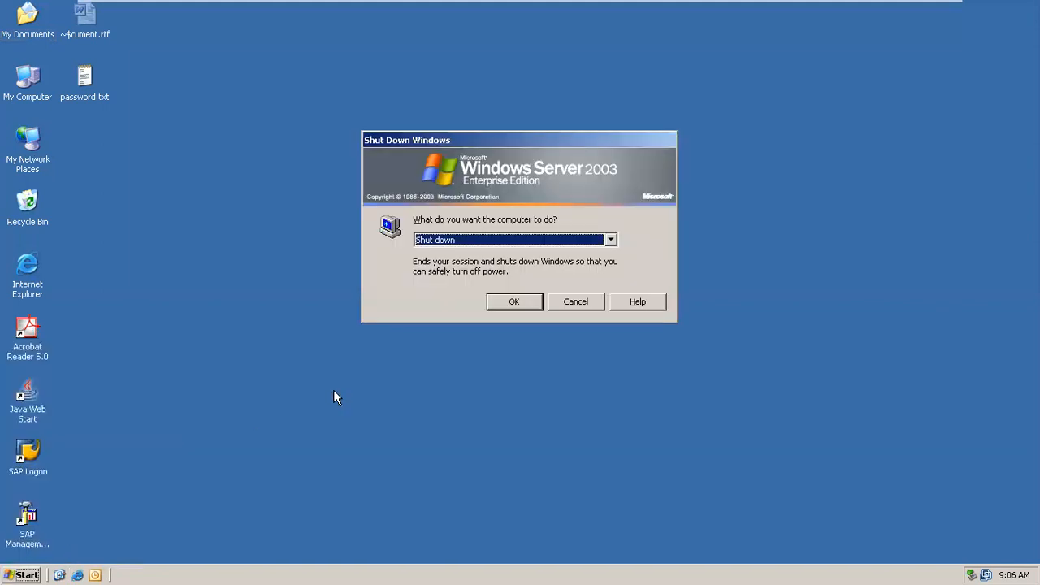
{"action": "left_click", "coordinate": [505, 305]}
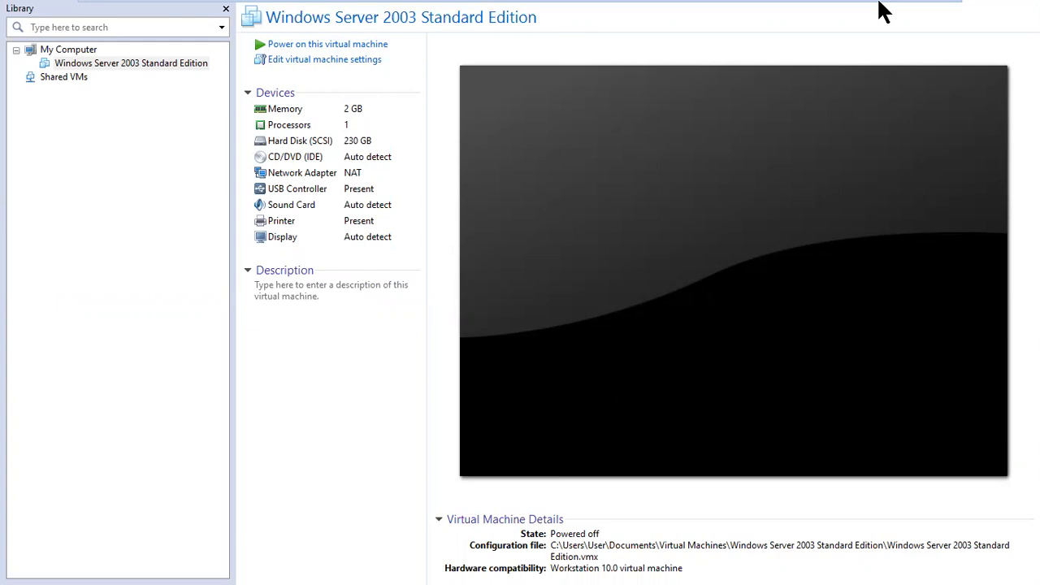
{"action": "mouse_move", "coordinate": [915, 11]}
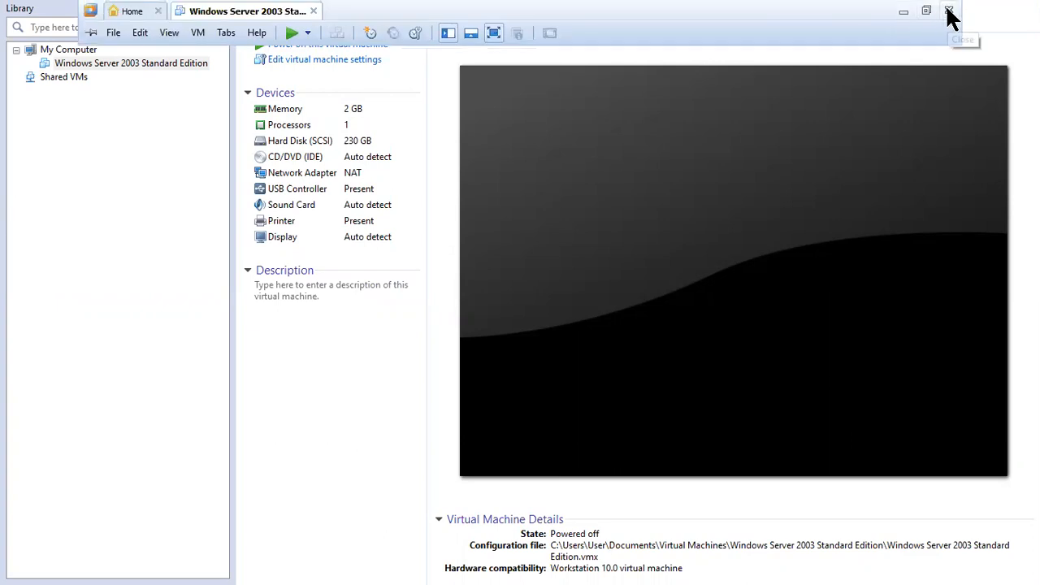
{"action": "left_click", "coordinate": [951, 16]}
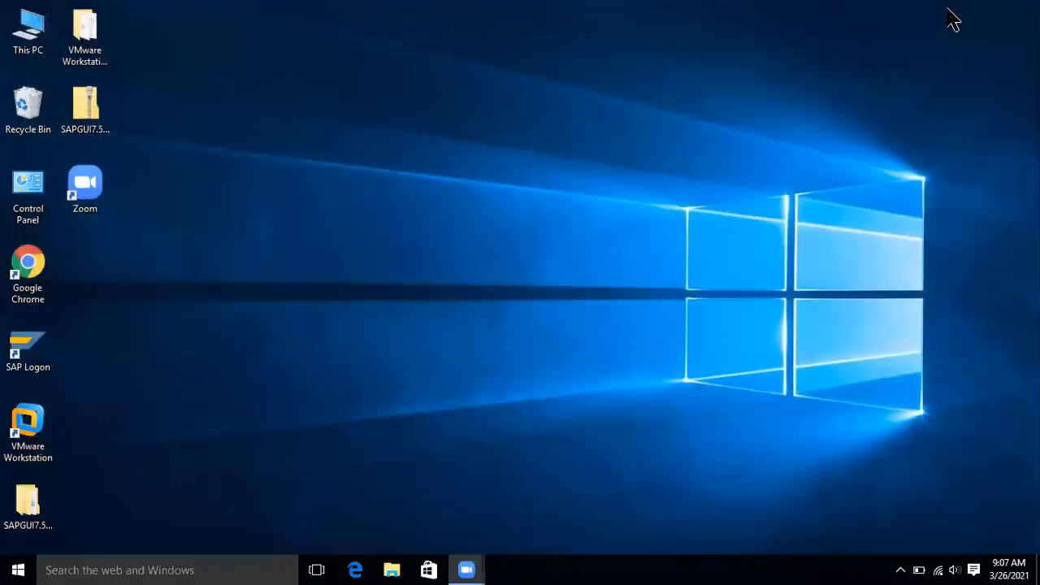
{"action": "right_click", "coordinate": [355, 189]}
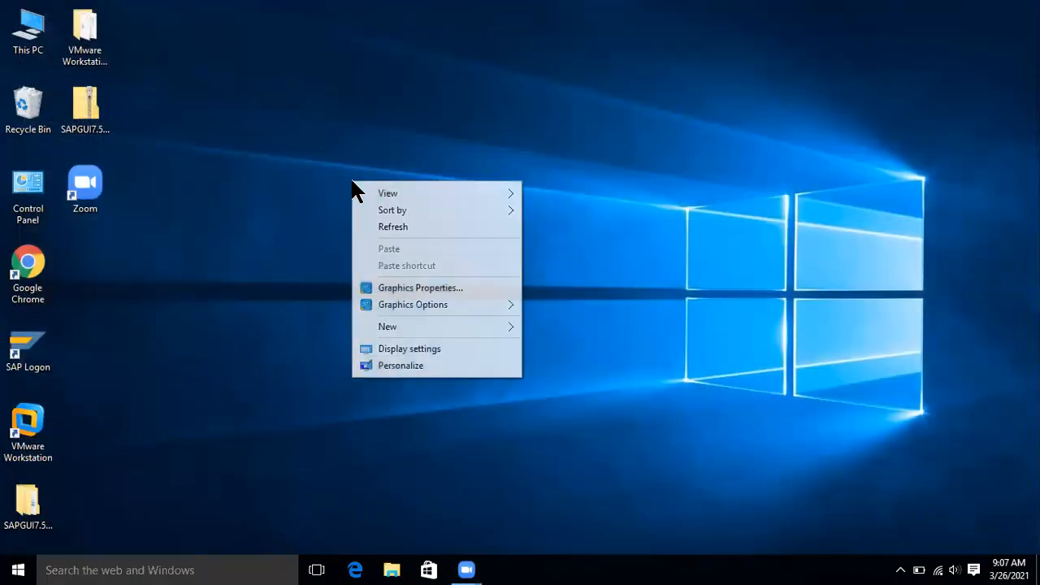
{"action": "left_click", "coordinate": [371, 221]}
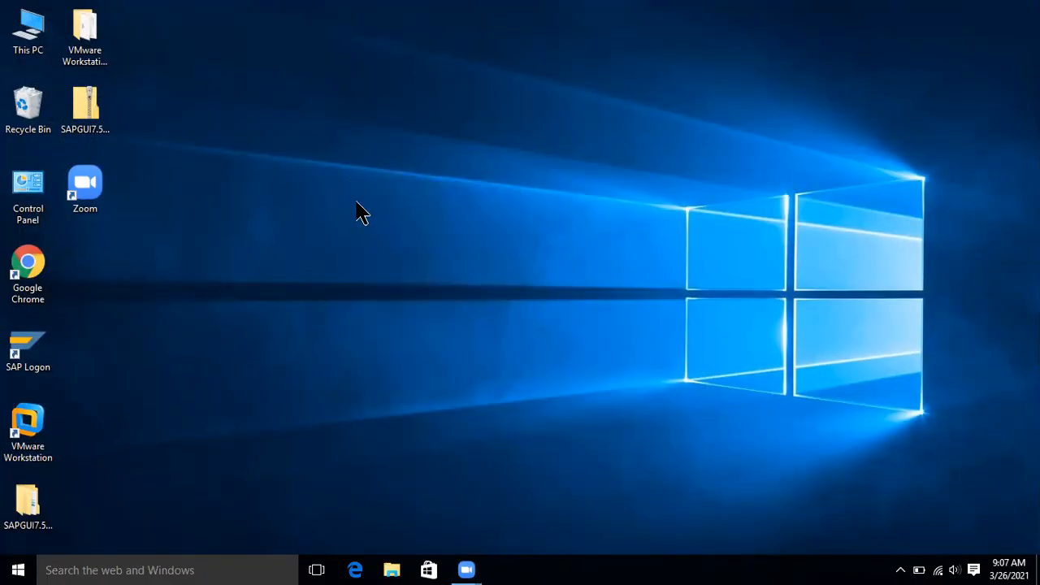
{"action": "right_click", "coordinate": [358, 208]}
{"action": "left_click", "coordinate": [378, 246]}
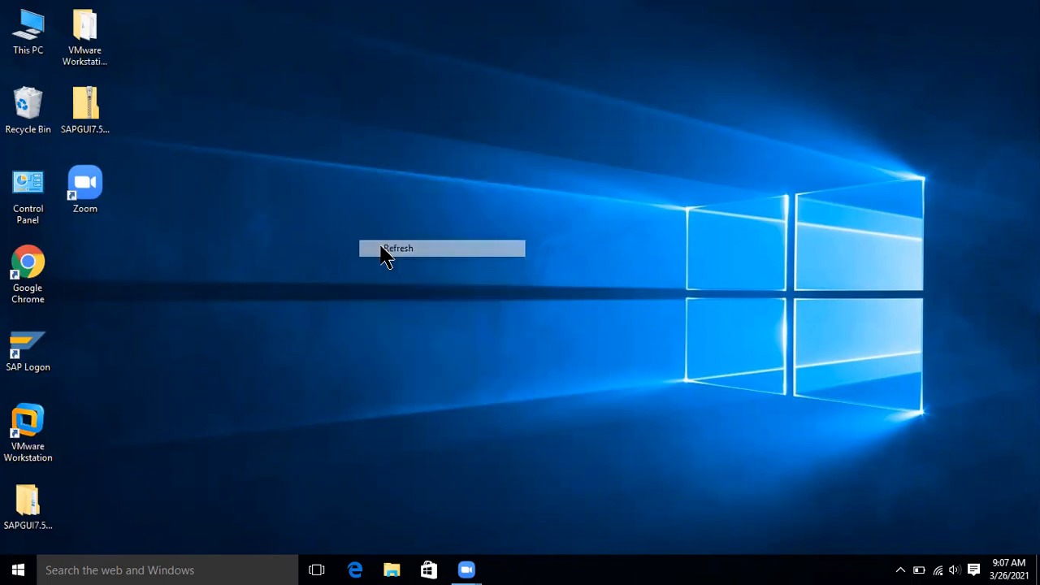
- Reopen VMware Workstation from the host desktop, and hide and restore its virtual machine library
{"action": "right_click", "coordinate": [24, 410]}
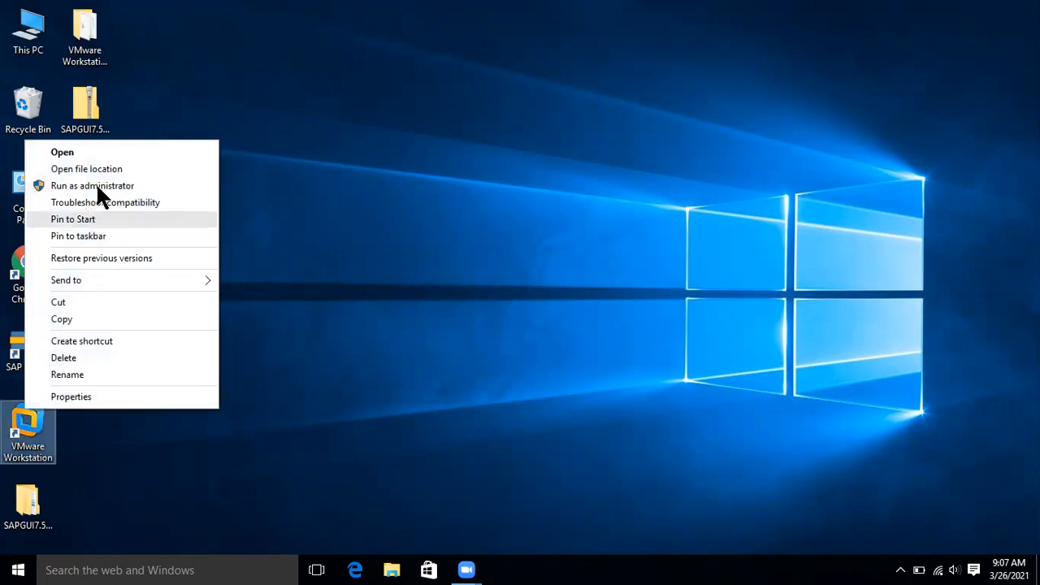
{"action": "left_click", "coordinate": [89, 150]}
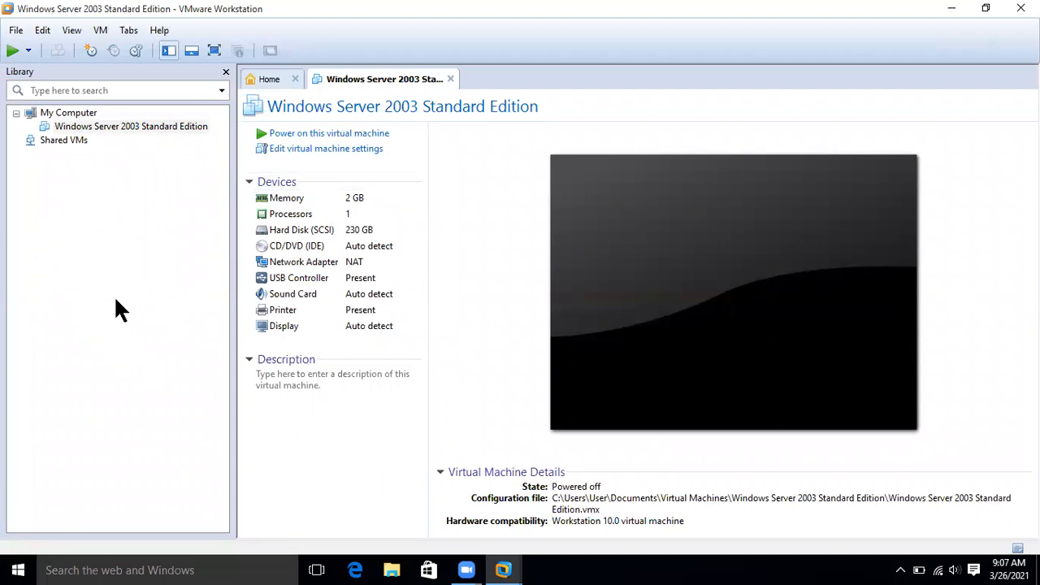
{"action": "left_click", "coordinate": [168, 51]}
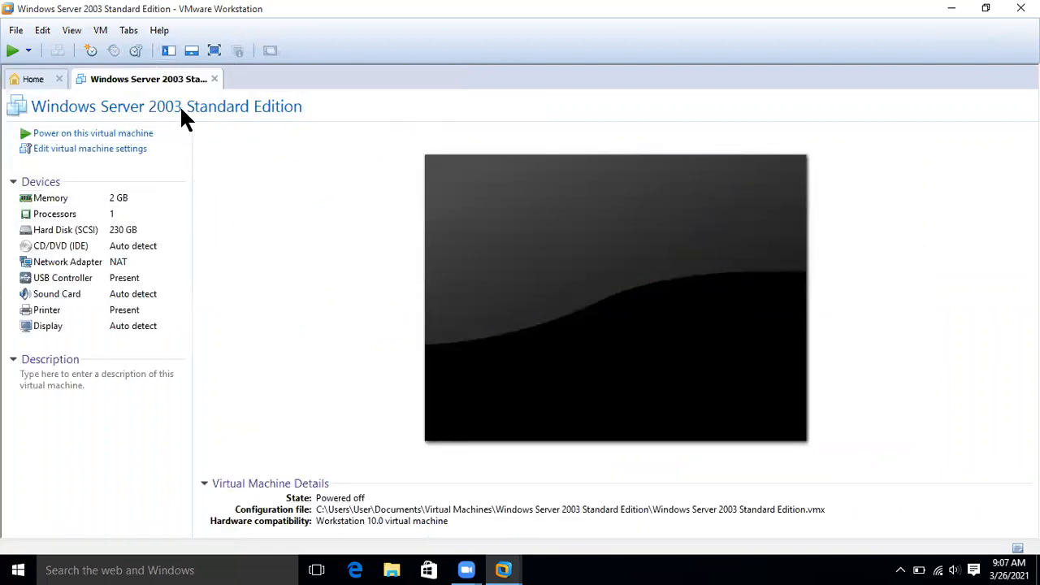
{"action": "left_click", "coordinate": [167, 51]}
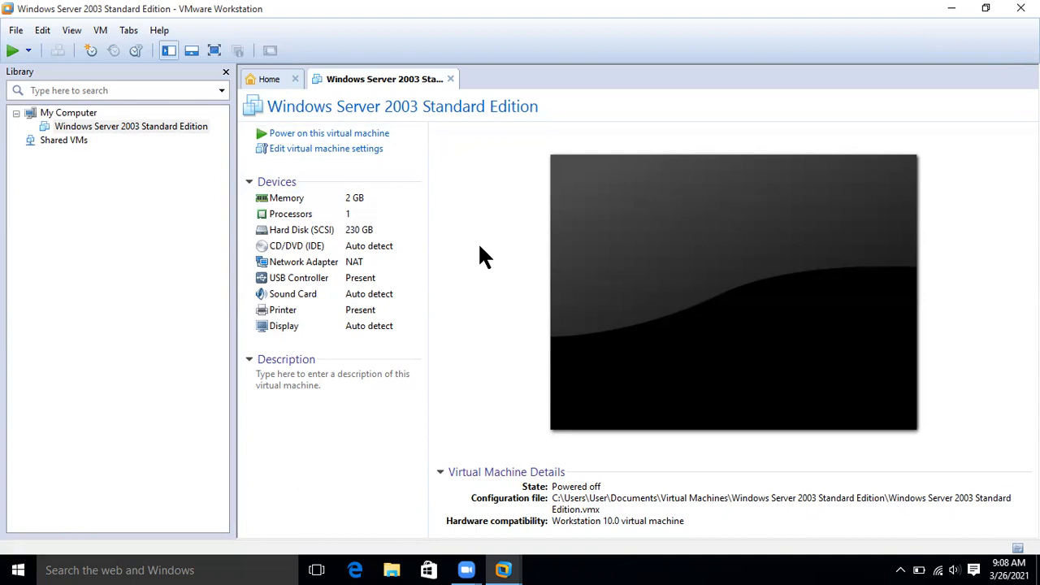
- Return to the host desktop, refresh it, and open Local Disk (C:) through This PC
{"action": "key", "text": "super+d"}
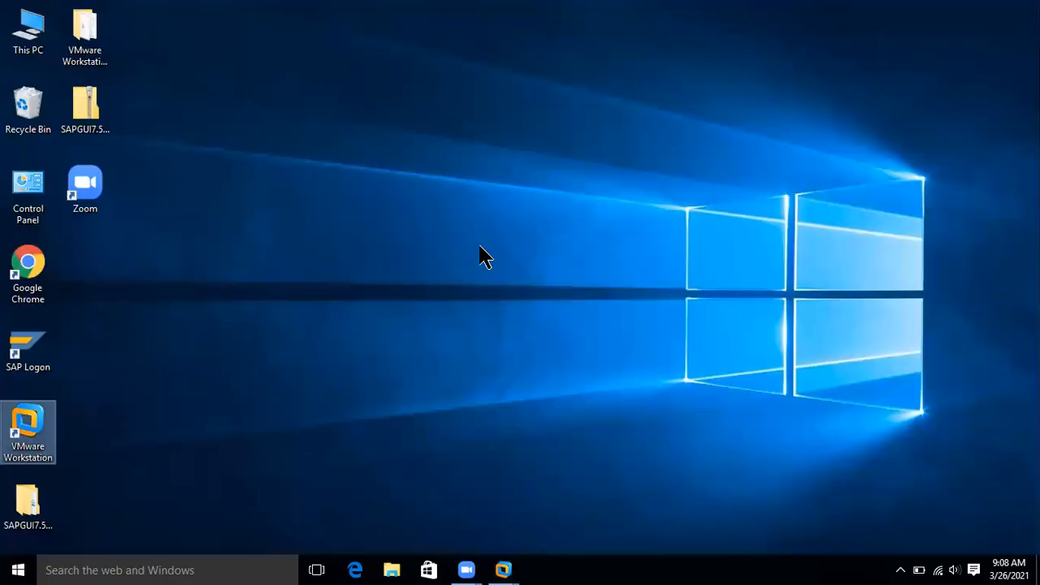
{"action": "left_click", "coordinate": [501, 173]}
{"action": "right_click", "coordinate": [503, 179]}
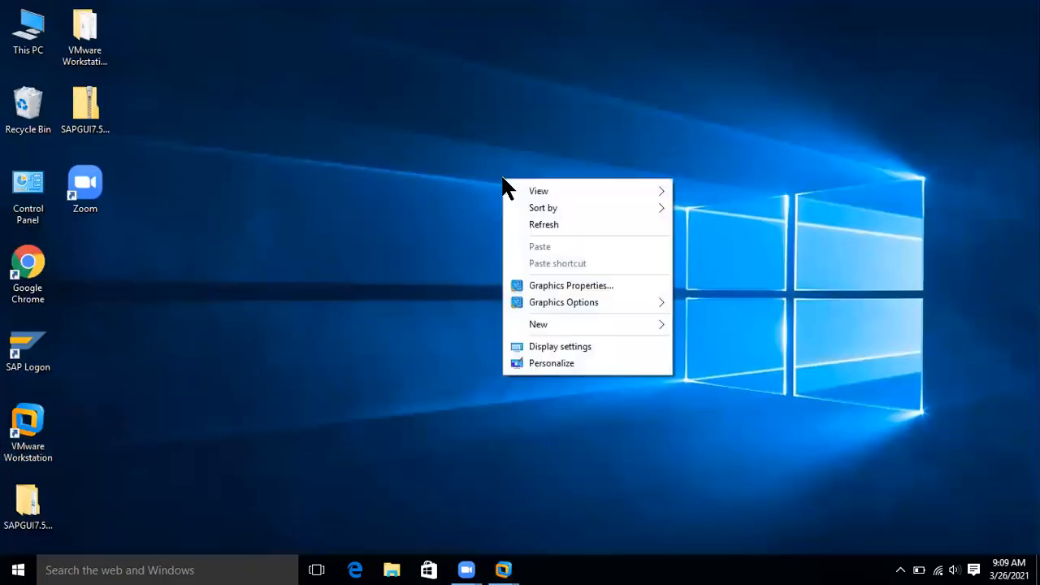
{"action": "left_click", "coordinate": [522, 223]}
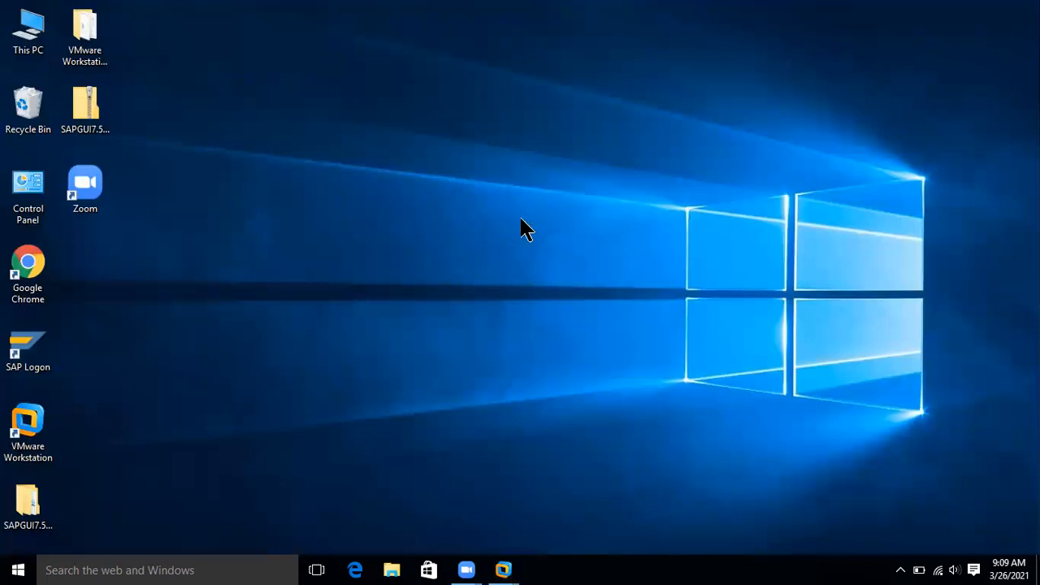
{"action": "left_click", "coordinate": [39, 37]}
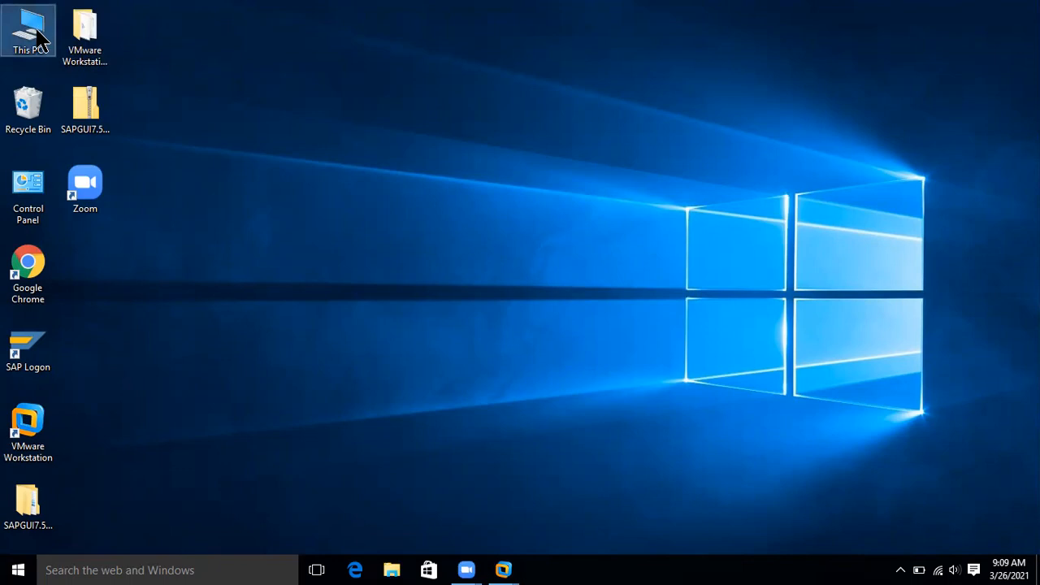
{"action": "right_click", "coordinate": [39, 37]}
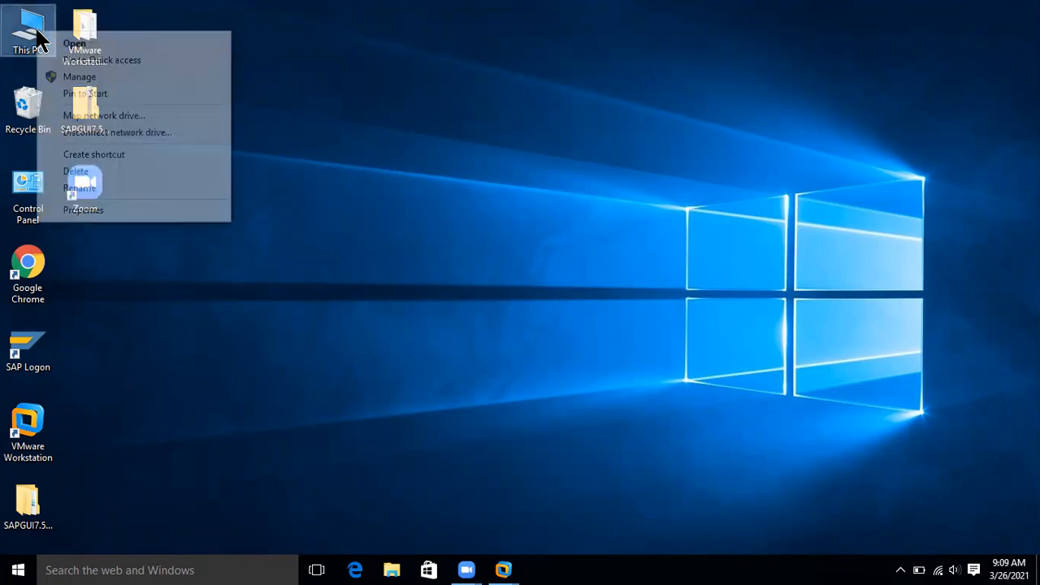
{"action": "left_click", "coordinate": [74, 45]}
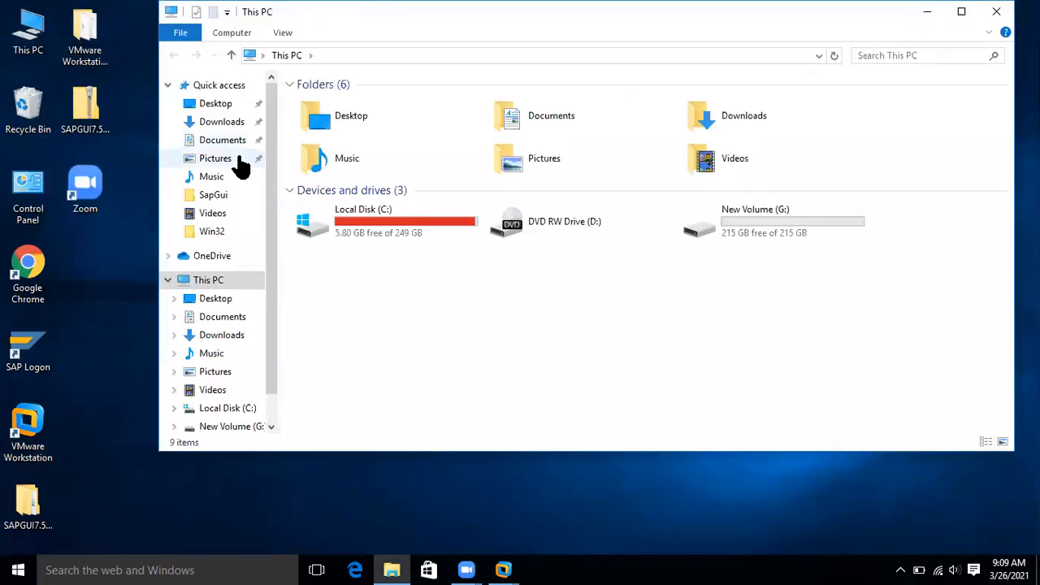
{"action": "left_click", "coordinate": [410, 238]}
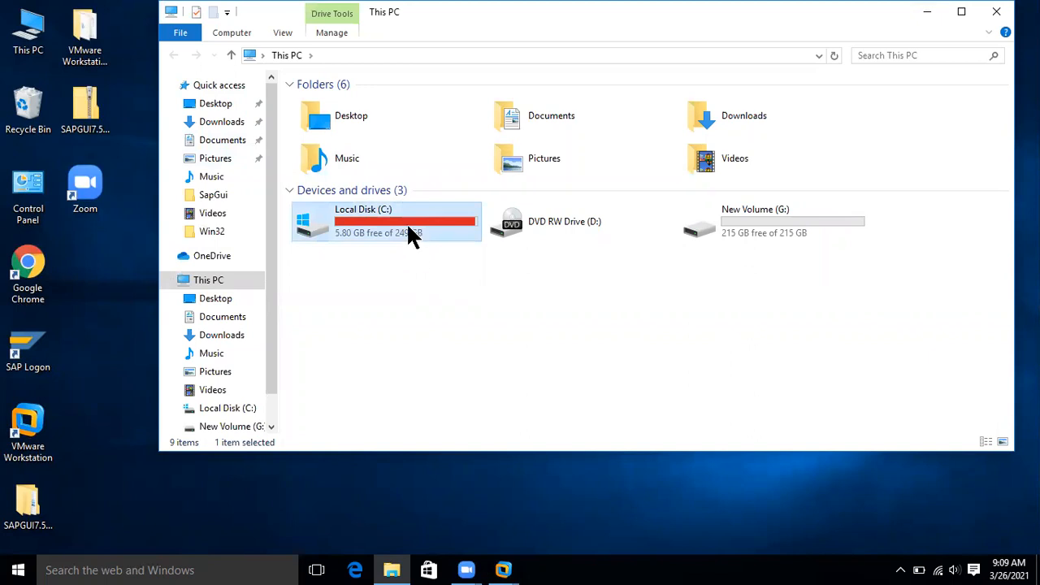
{"action": "right_click", "coordinate": [410, 230]}
{"action": "left_click", "coordinate": [431, 238]}
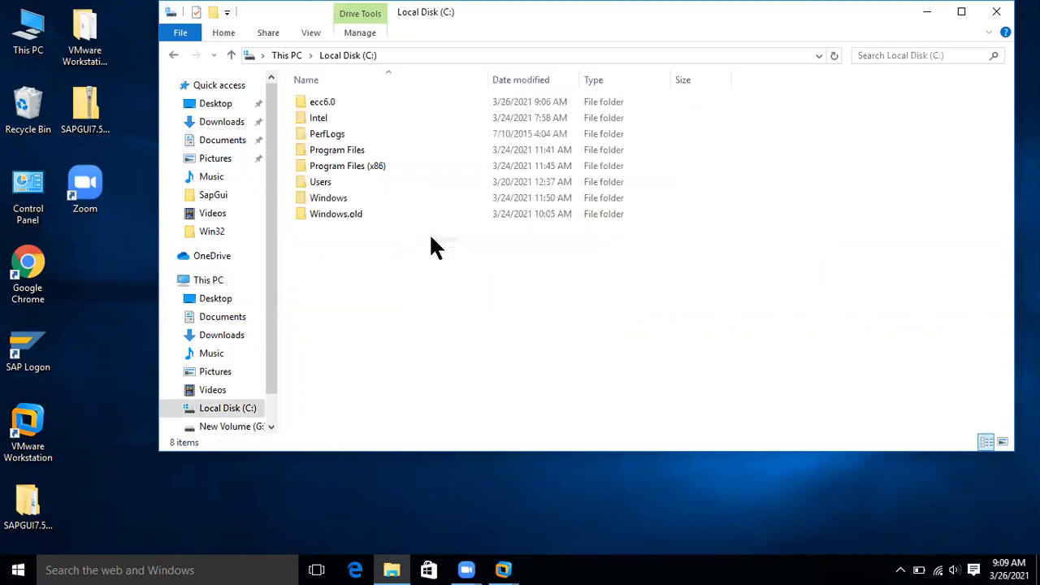
- Examine the contents of the ecc6.0 folder, then return to Local Disk (C:) and check the folder's size
{"action": "left_click", "coordinate": [317, 104]}
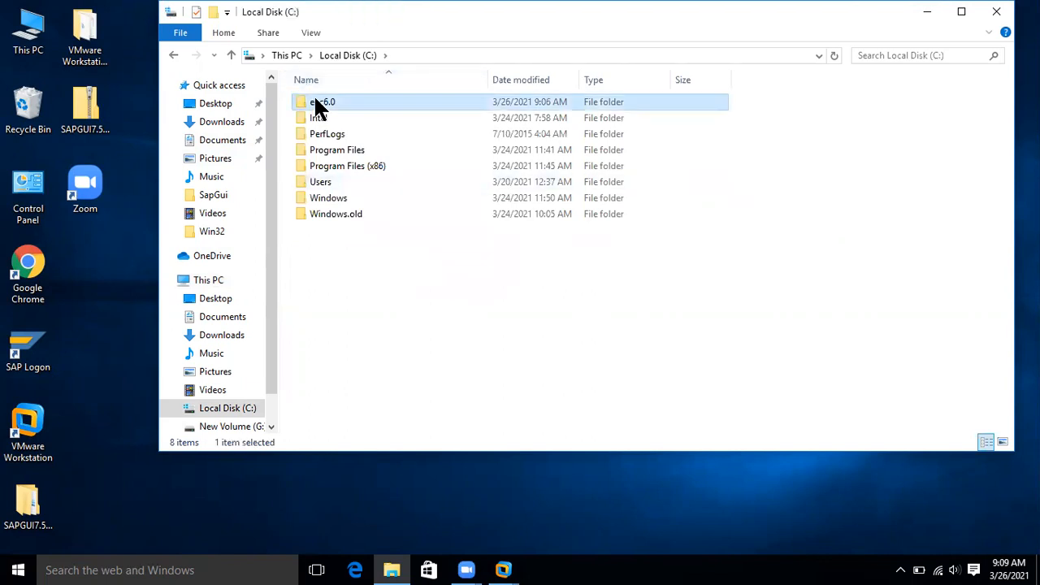
{"action": "right_click", "coordinate": [316, 99]}
{"action": "left_click", "coordinate": [337, 103]}
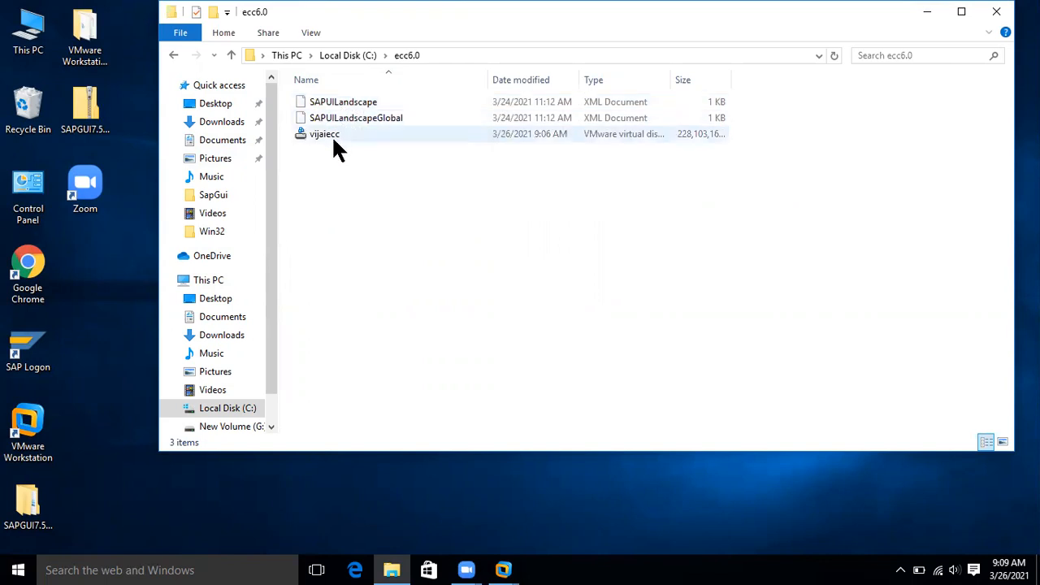
{"action": "mouse_move", "coordinate": [326, 140]}
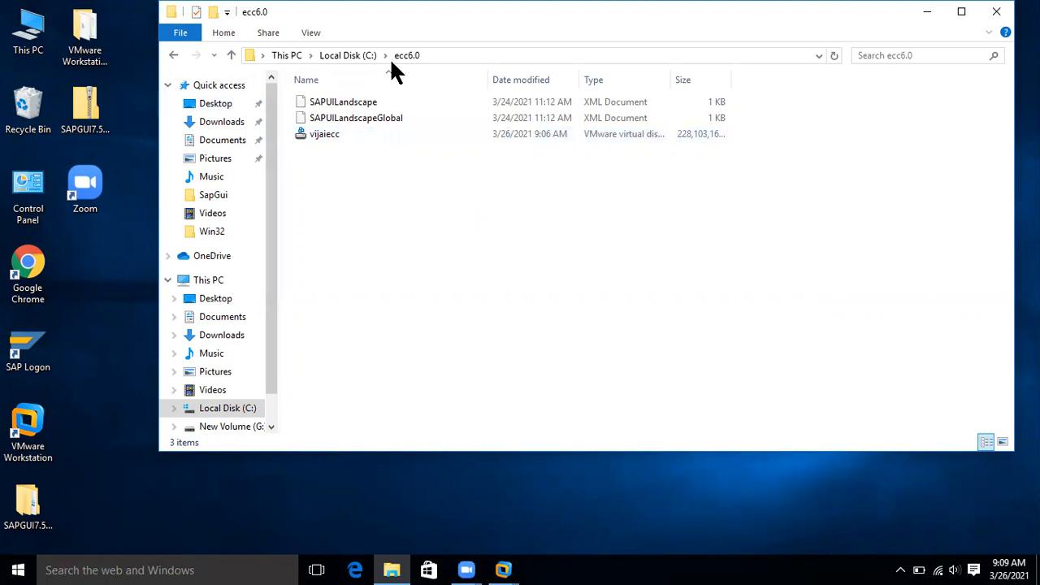
{"action": "left_click", "coordinate": [232, 57]}
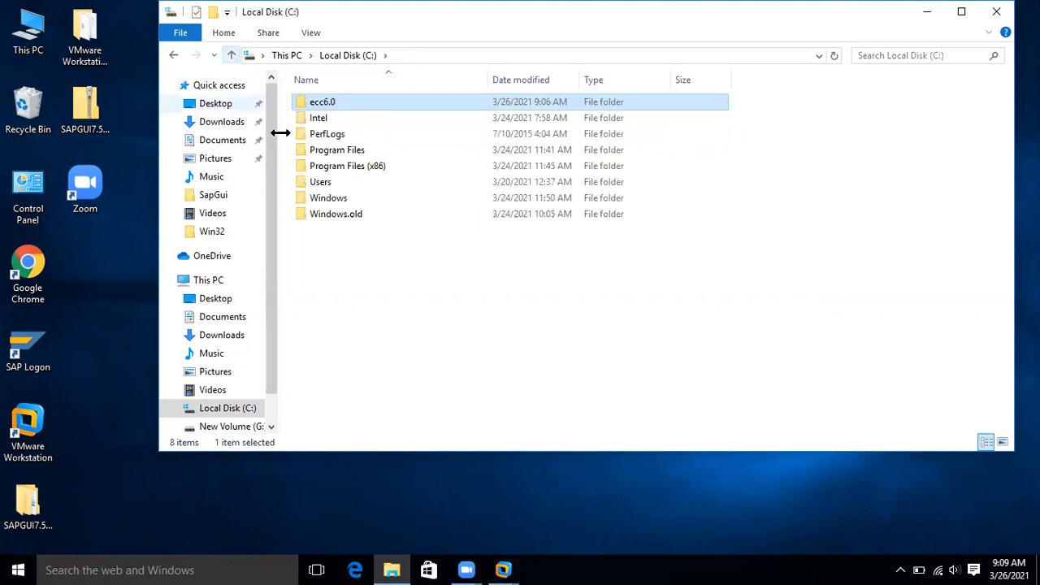
{"action": "left_click", "coordinate": [311, 244]}
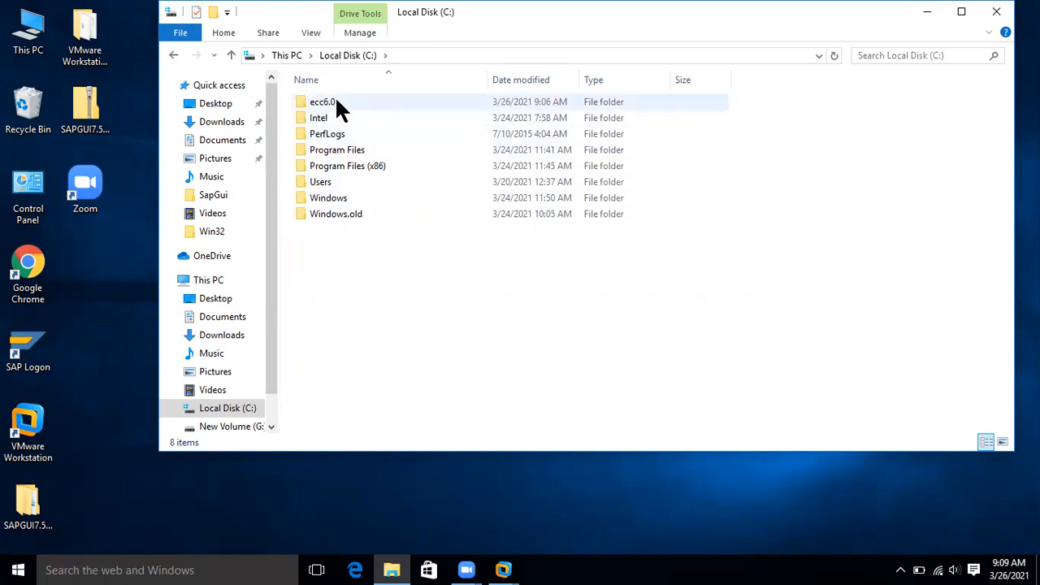
{"action": "mouse_move", "coordinate": [337, 101]}
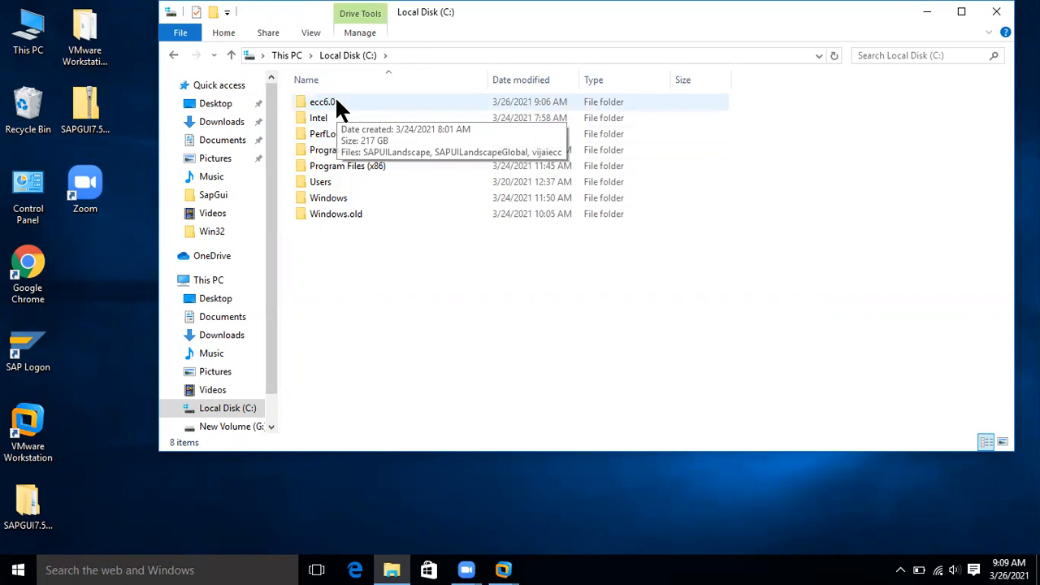
- Delete the SAPUILandscape and SAPUILandscapeGlobal files from the ecc6.0 folder and return to Local Disk (C:)
{"action": "left_click", "coordinate": [336, 103]}
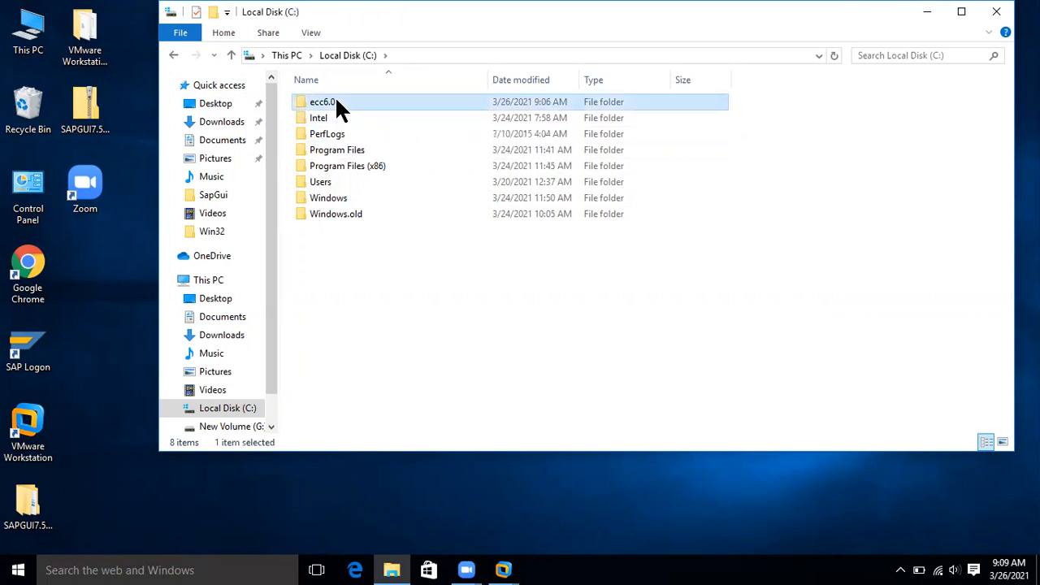
{"action": "right_click", "coordinate": [337, 101]}
{"action": "left_click", "coordinate": [358, 113]}
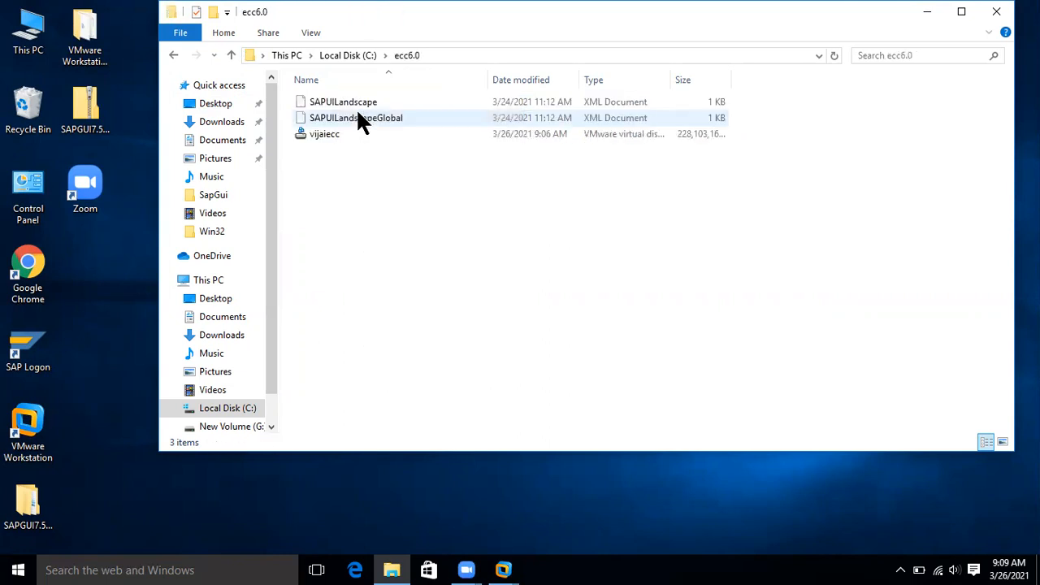
{"action": "left_click", "coordinate": [358, 101]}
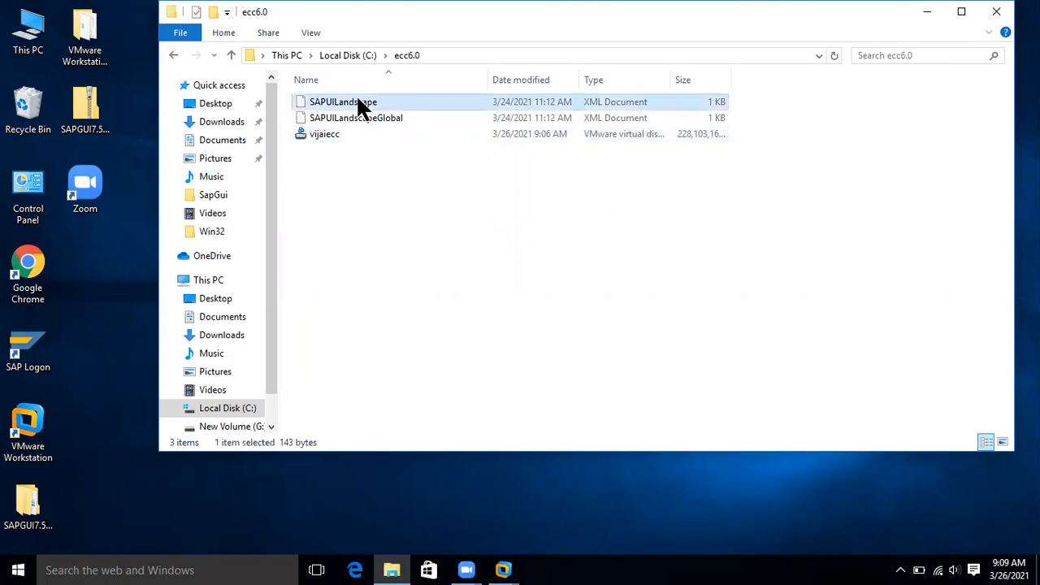
{"action": "key", "text": "shift+Down"}
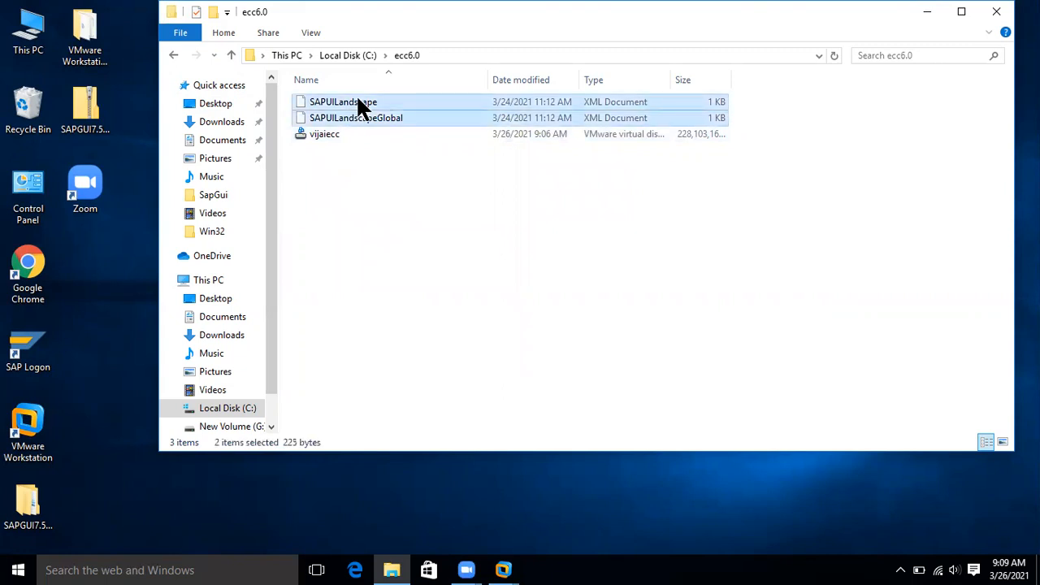
{"action": "key", "text": "Delete"}
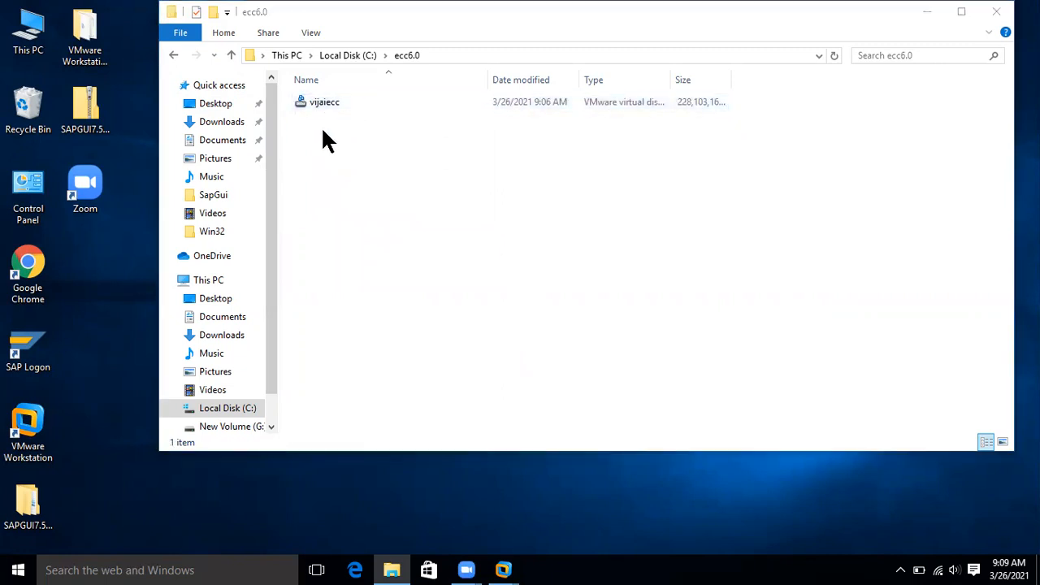
{"action": "left_click", "coordinate": [231, 54]}
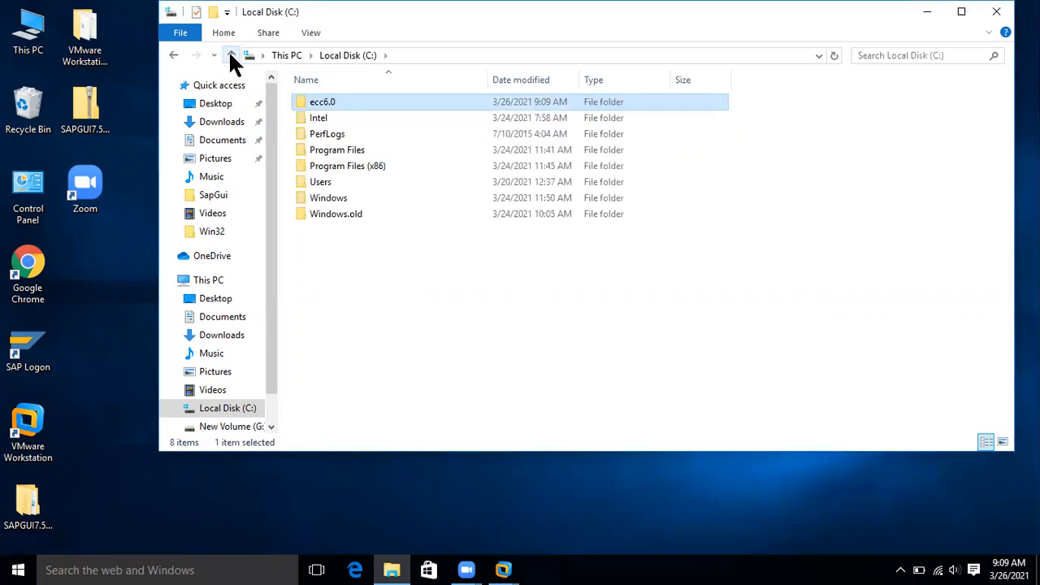